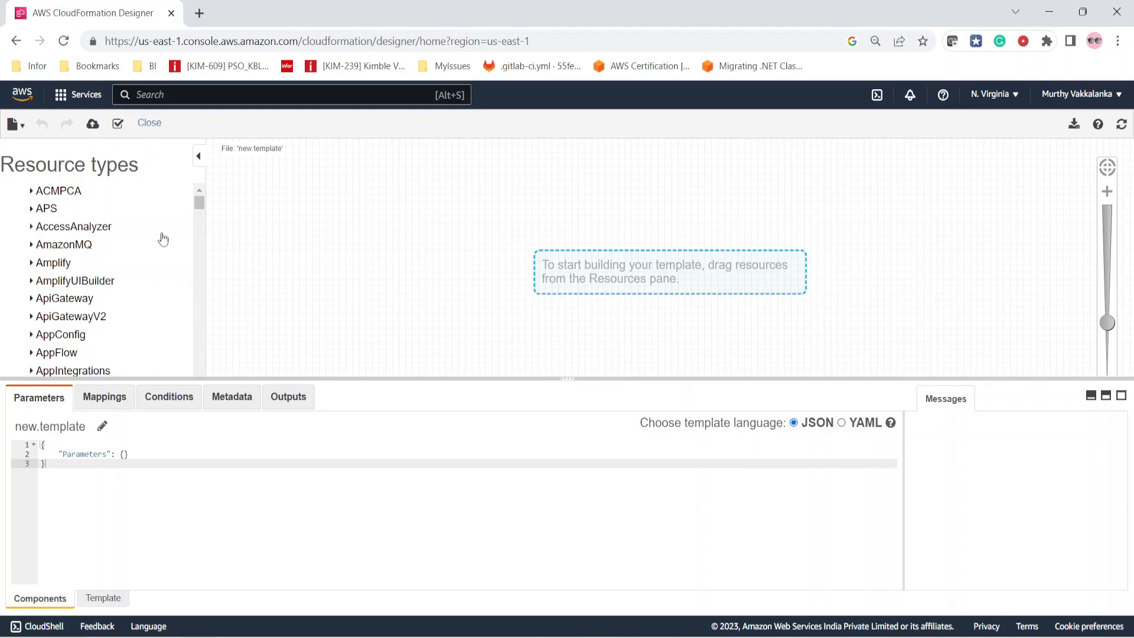
Add an EC2 Instance resource from the EC2 resource types to the empty template canvas.
left_click_drag(198, 206, 199, 251)
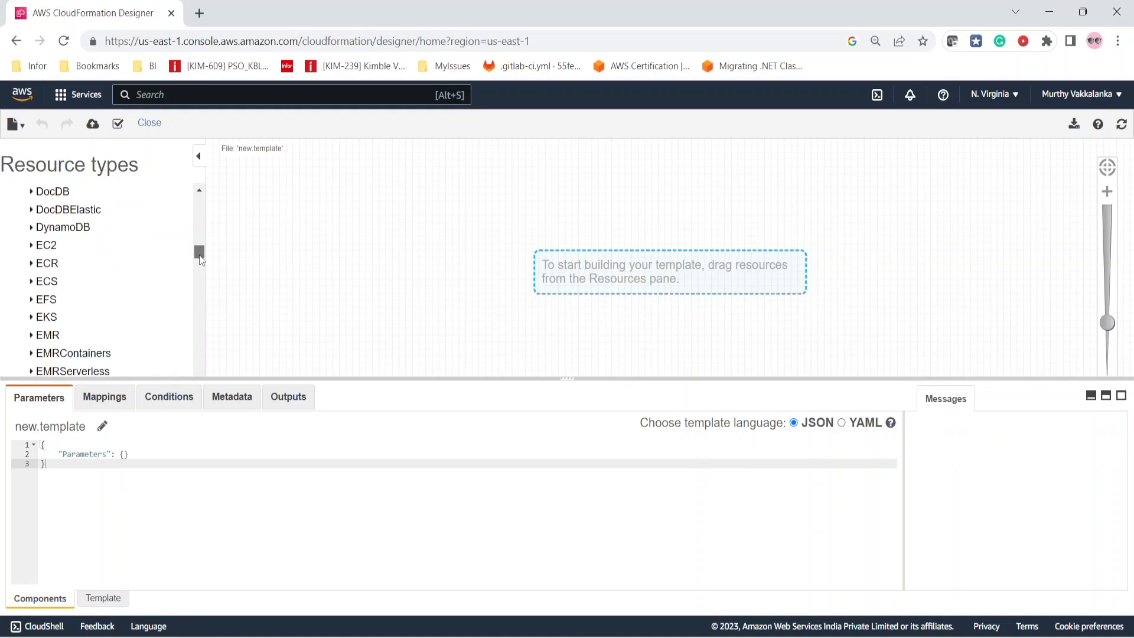
left_click(32, 246)
scroll(148, 248, "down", 1)
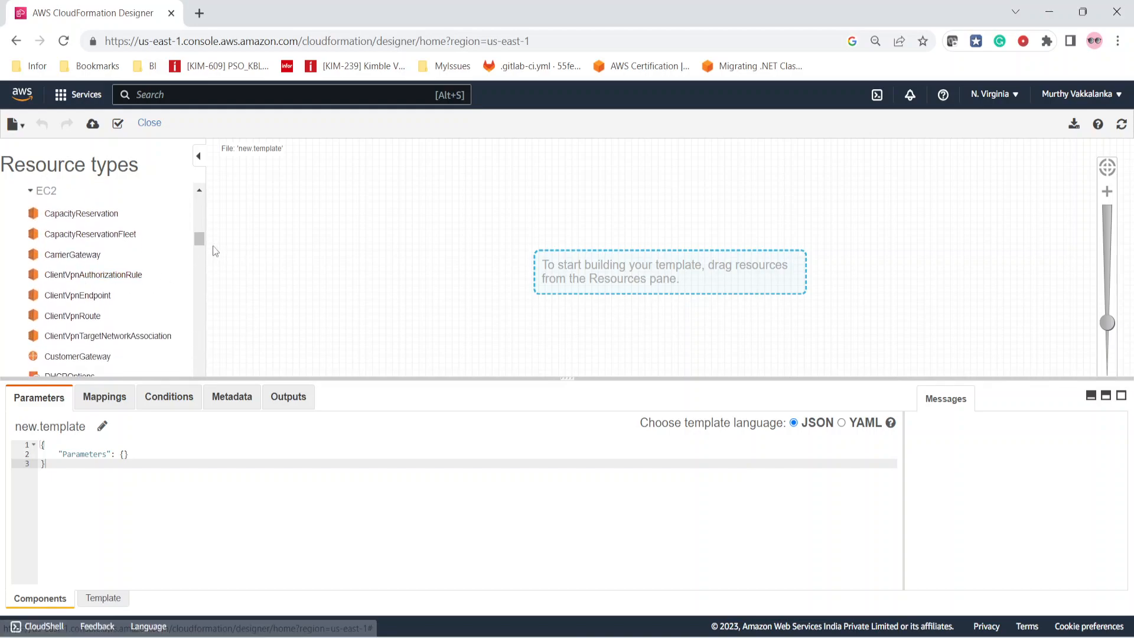
left_click_drag(203, 248, 202, 270)
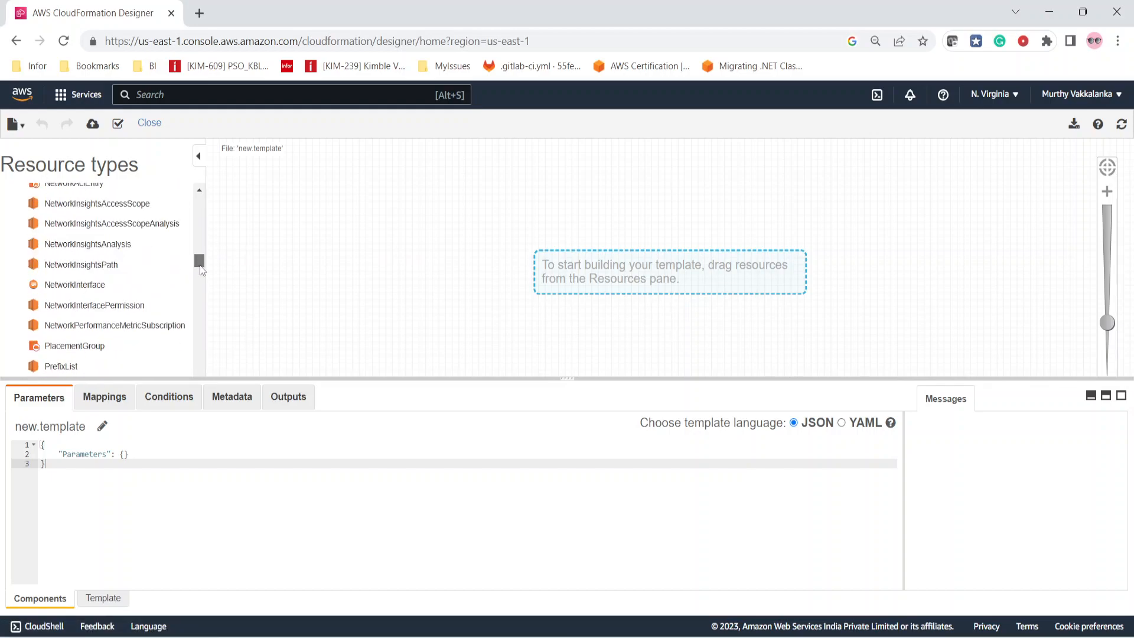
scroll(117, 317, "down", 3)
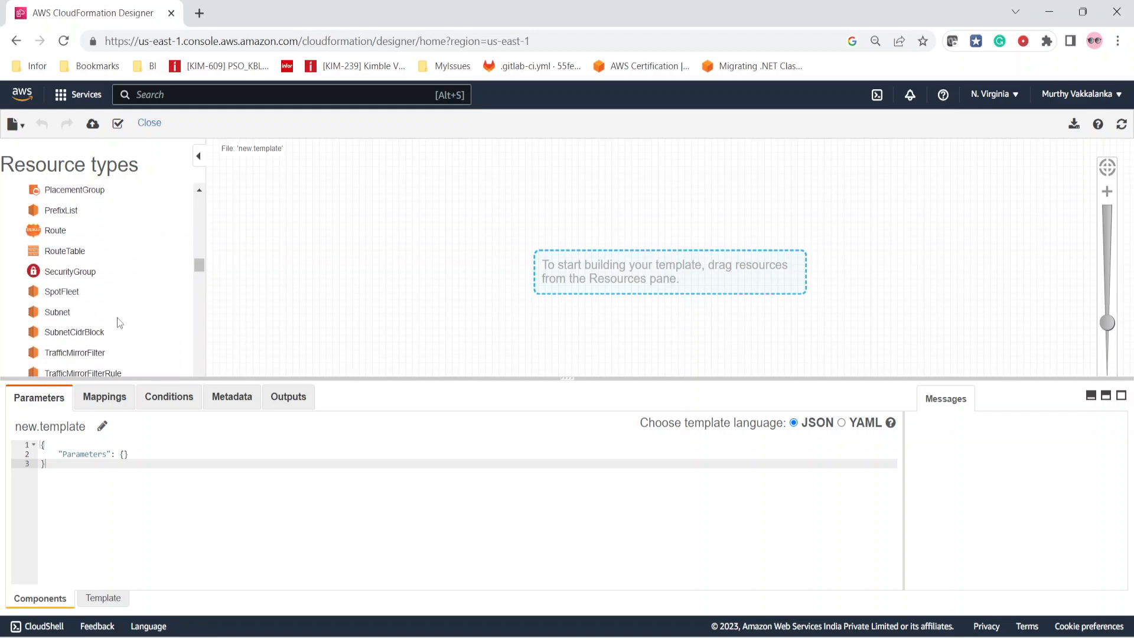
scroll(117, 317, "up", 1)
scroll(118, 319, "up", 4)
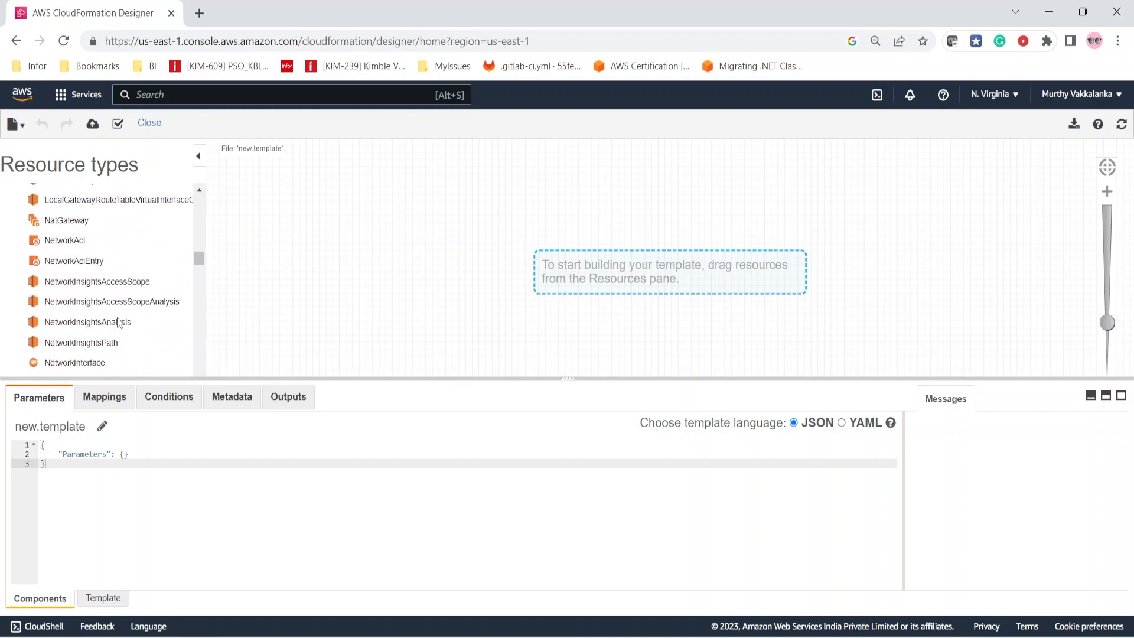
scroll(117, 317, "up", 5)
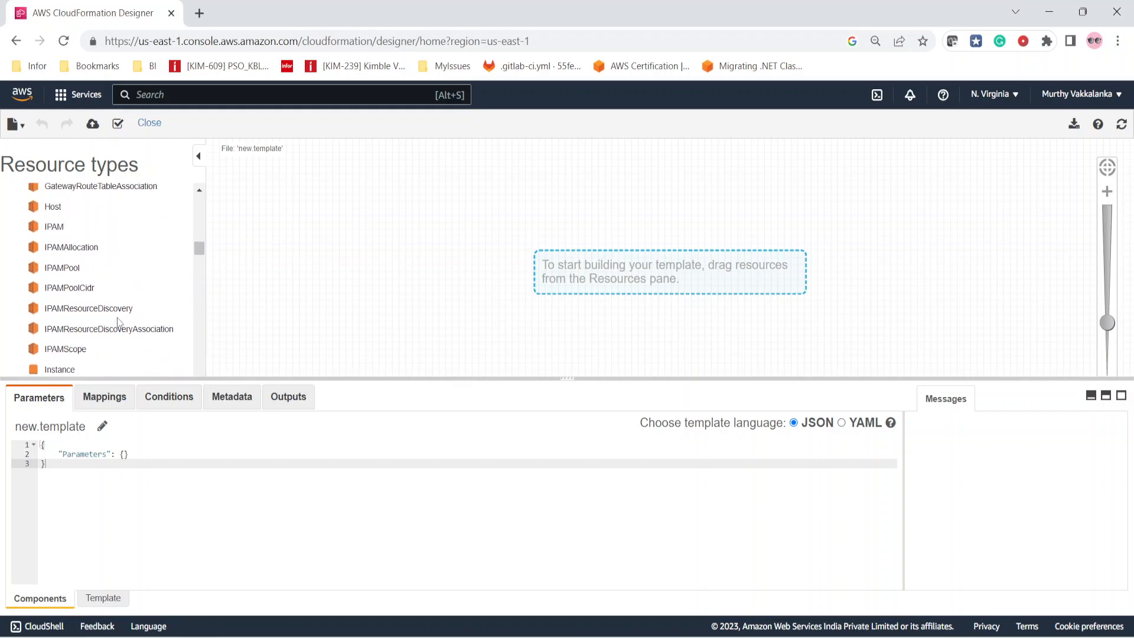
scroll(117, 318, "down", 5)
left_click_drag(64, 296, 520, 229)
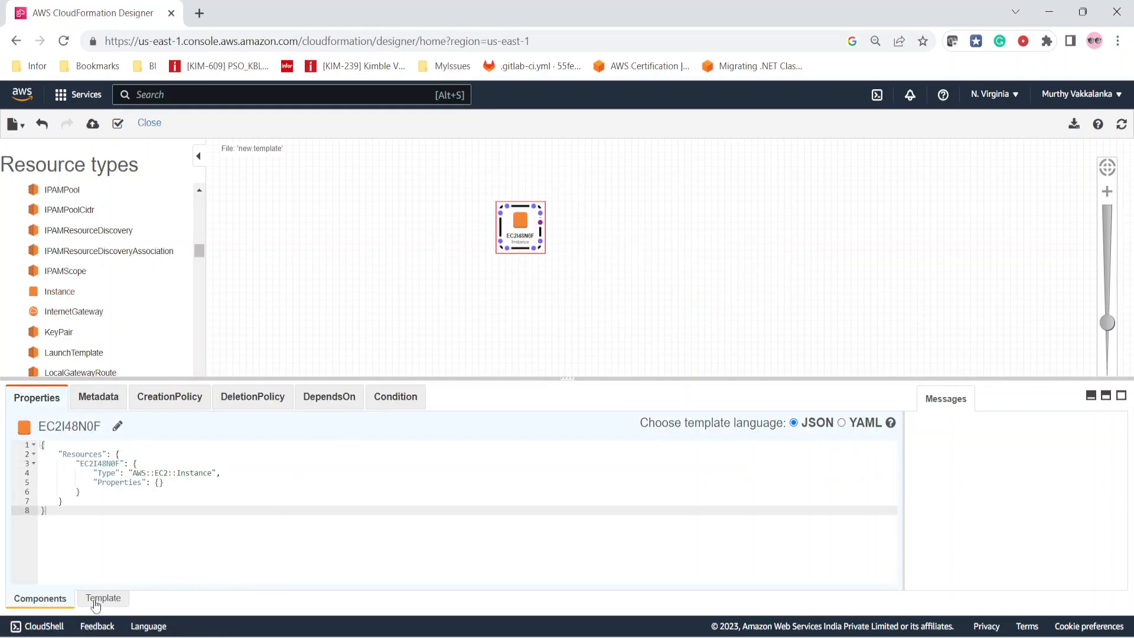
Examine the new instance's logical name and type in its properties, and bring up the full template code.
double_click(86, 455)
double_click(100, 464)
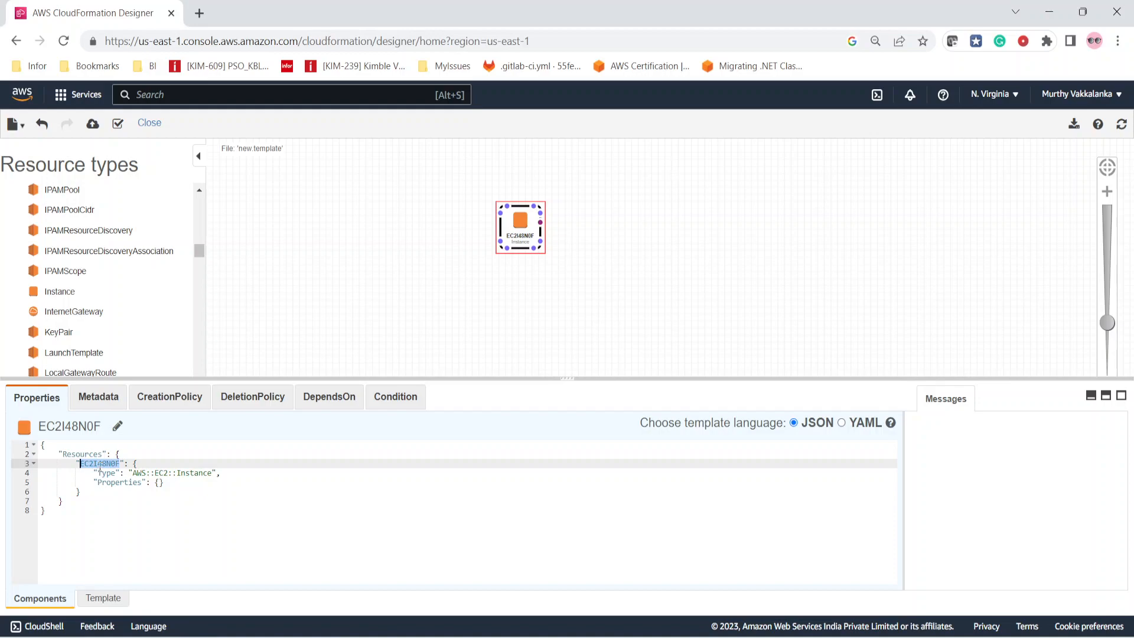
left_click_drag(134, 473, 204, 474)
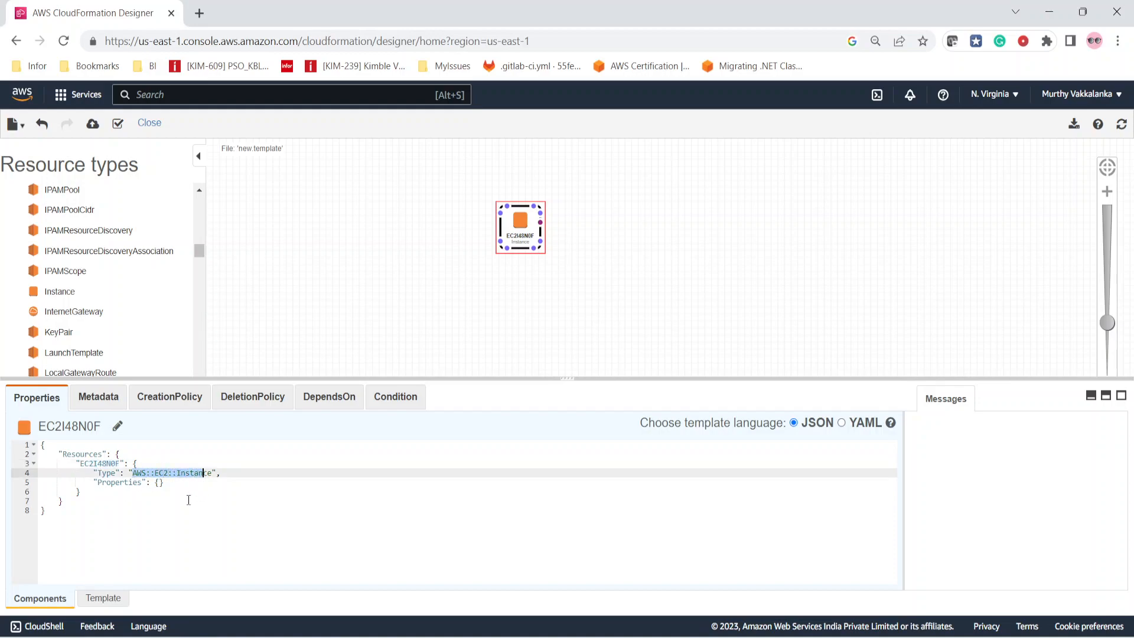
left_click(101, 599)
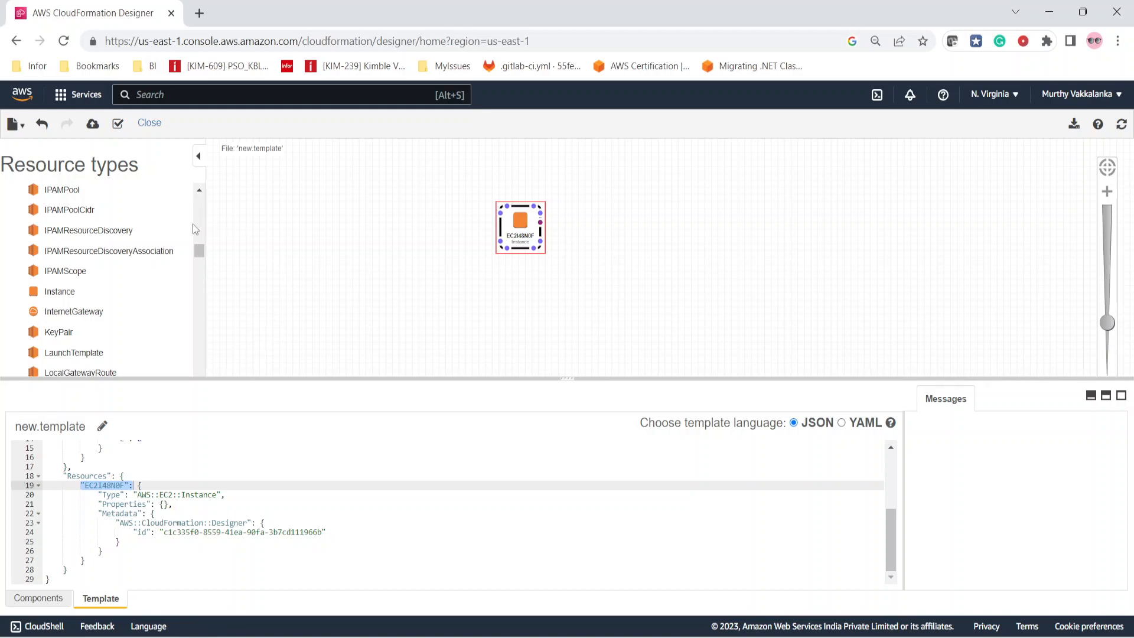
Place an EC2 EIP resource beside the instance, link its InstanceId property to that instance, and align the two.
scroll(123, 328, "up", 5)
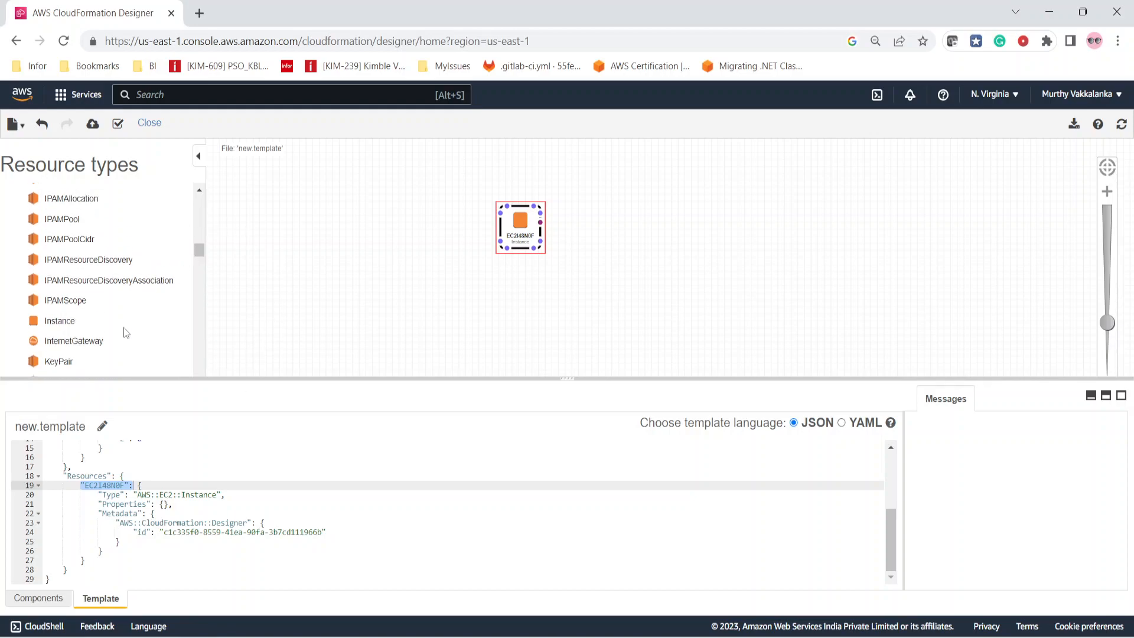
scroll(125, 334, "up", 3)
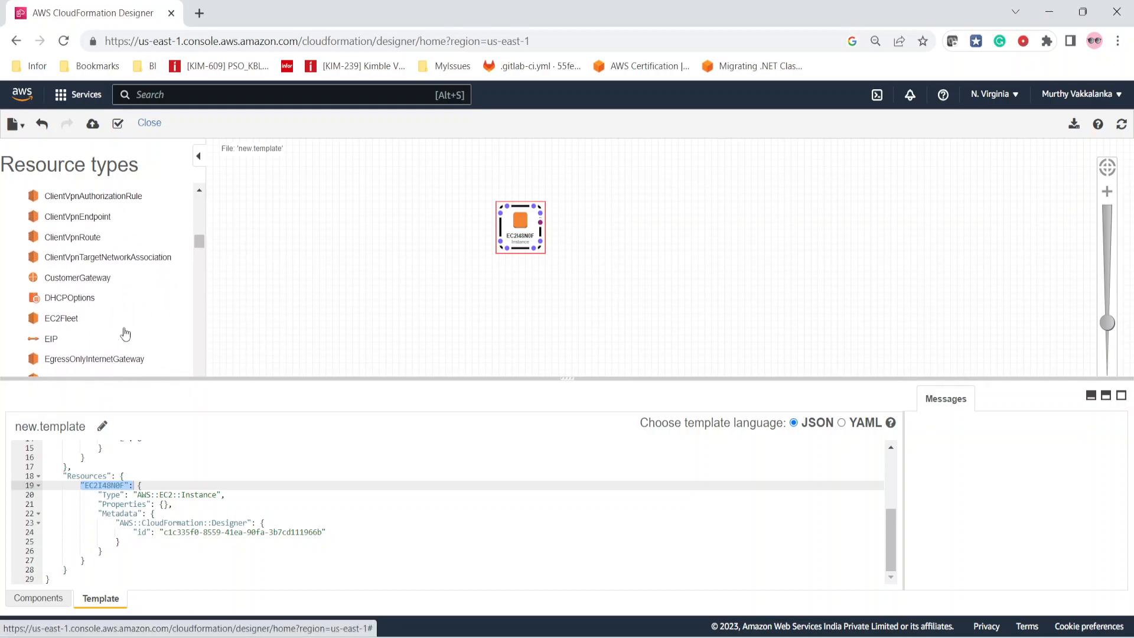
left_click_drag(50, 343, 379, 202)
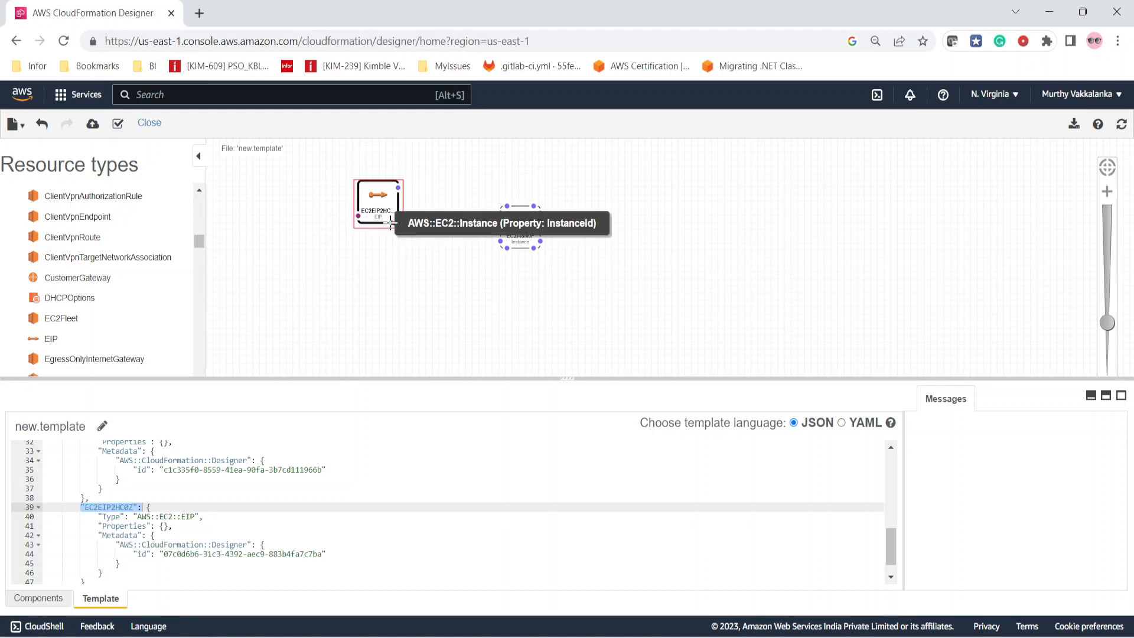
left_click_drag(391, 224, 502, 232)
left_click_drag(378, 203, 364, 230)
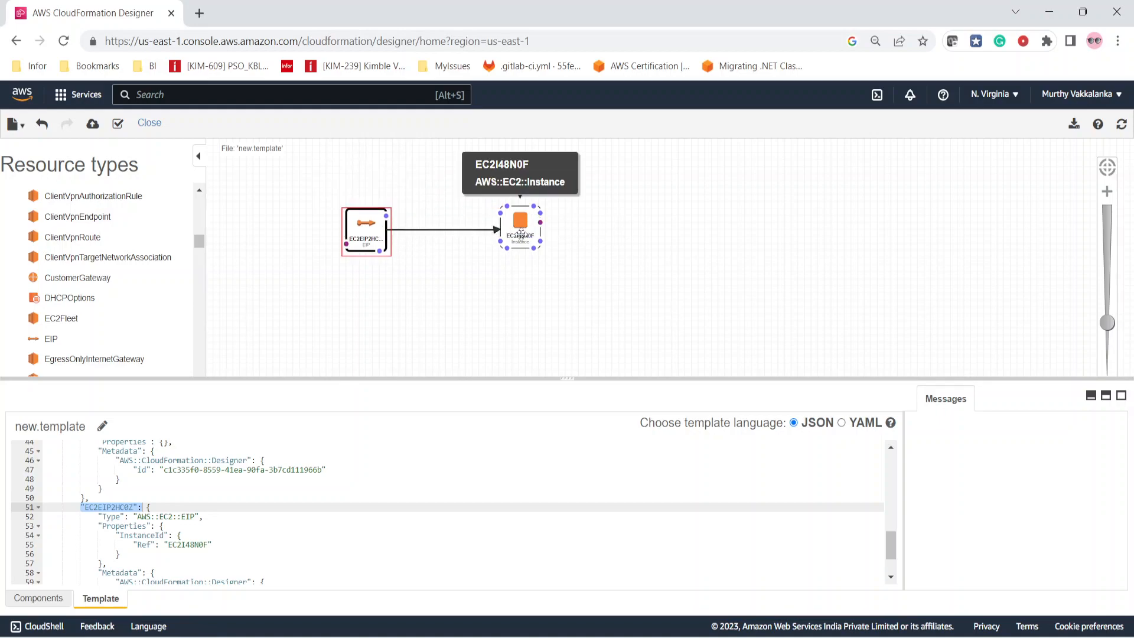
Examine the EIP's type and InstanceId reference in the template code and compare it with the instance's logical name.
scroll(264, 504, "down", 3)
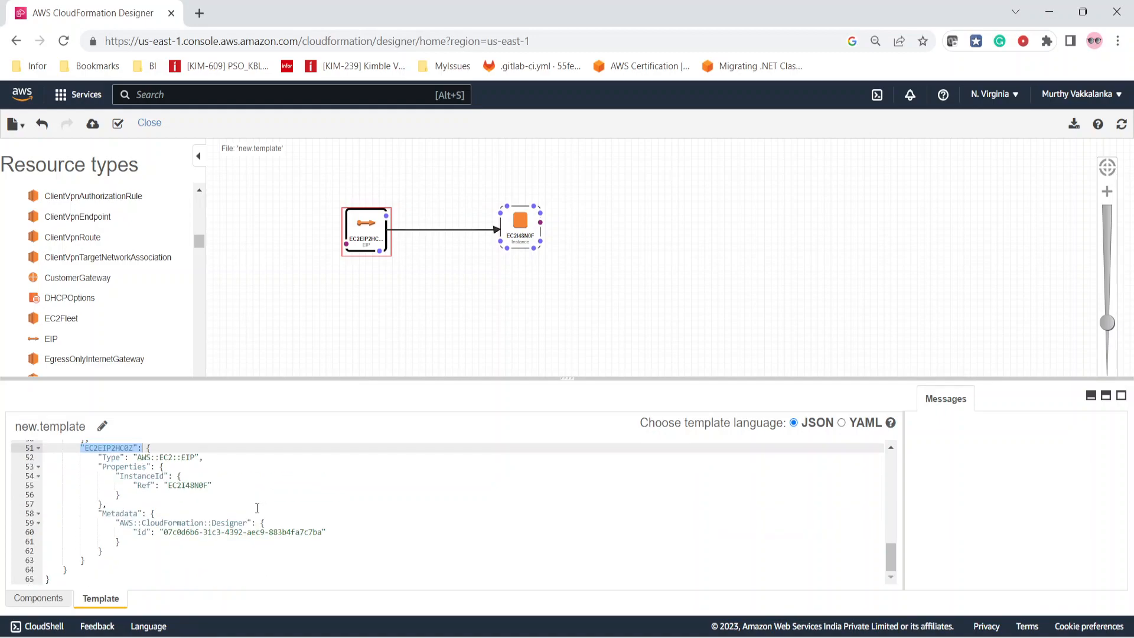
scroll(213, 530, "up", 3)
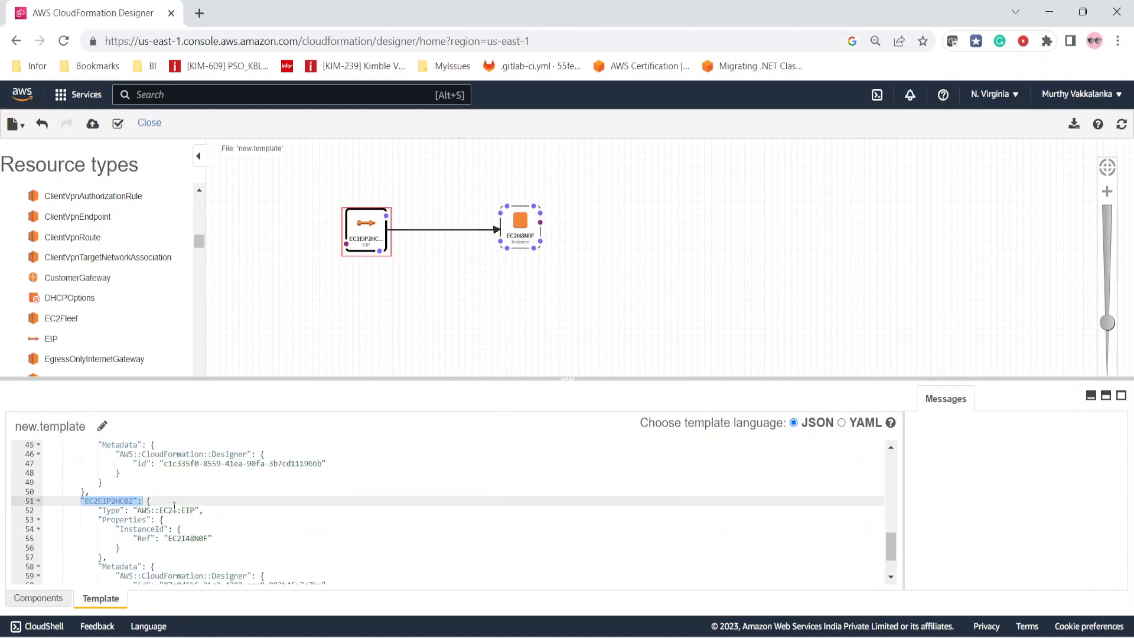
left_click_drag(146, 510, 183, 510)
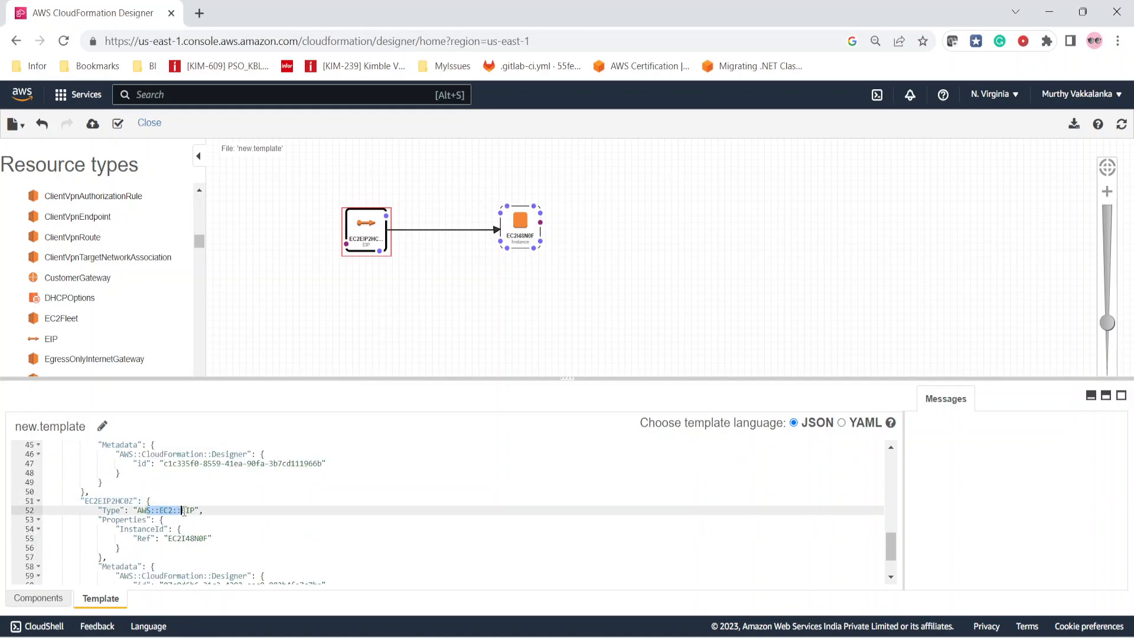
double_click(143, 538)
double_click(188, 538)
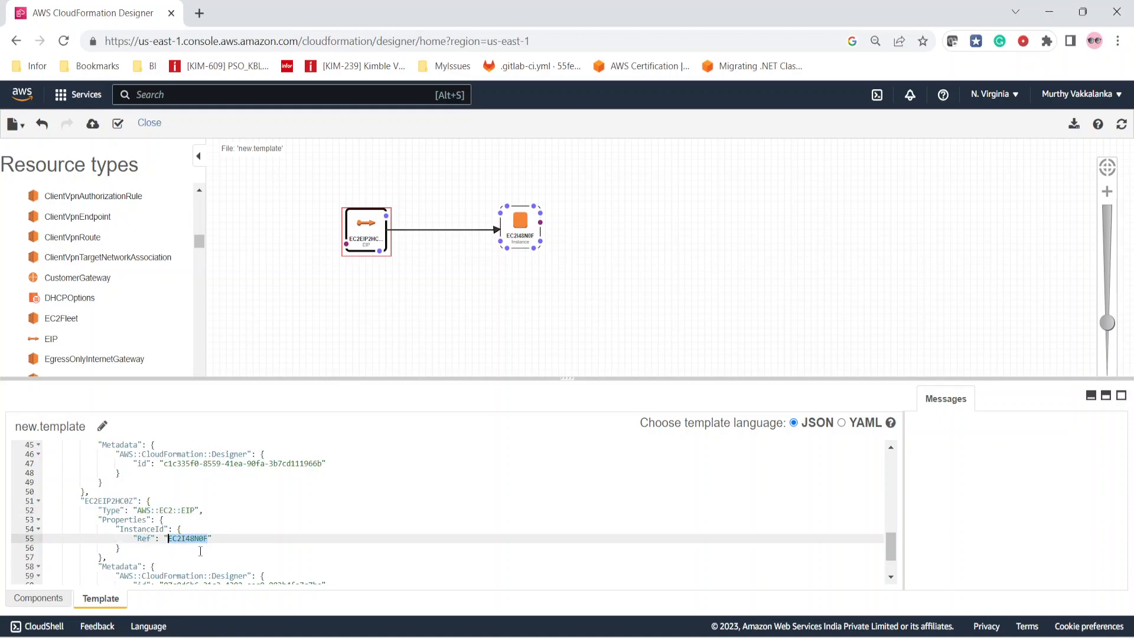
scroll(184, 547, "up", 5)
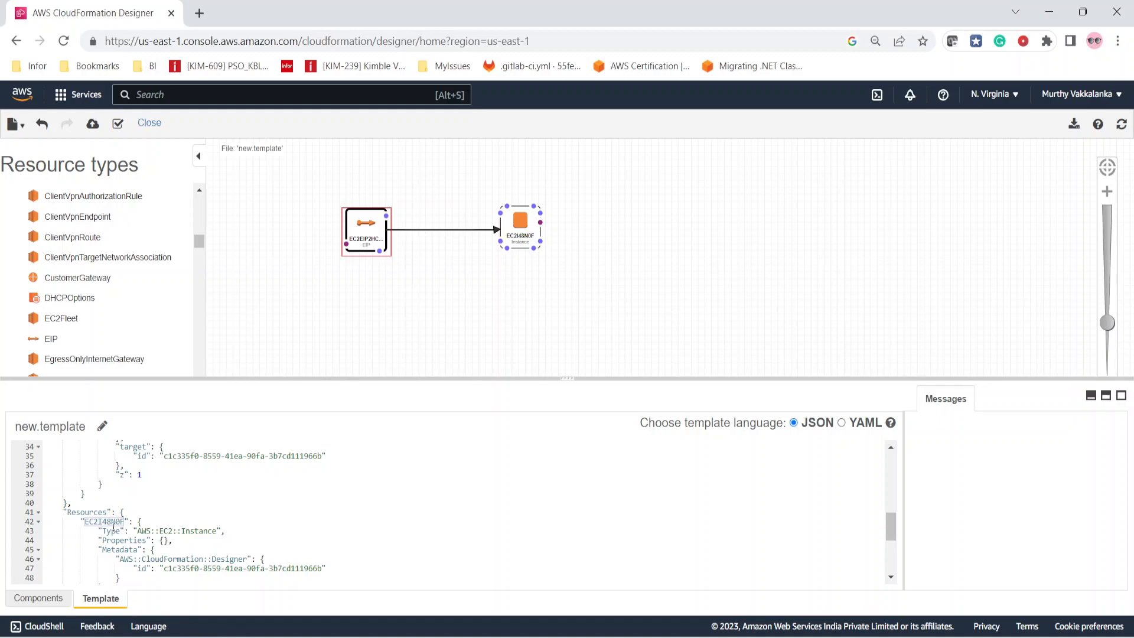
scroll(167, 531, "down", 5)
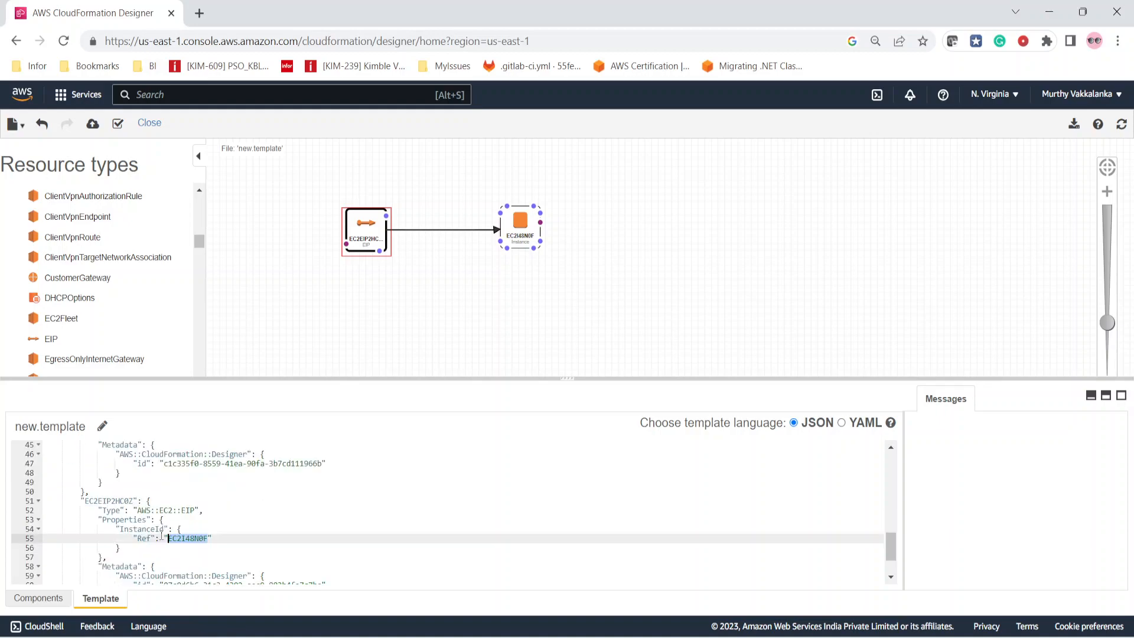
triple_click(195, 540)
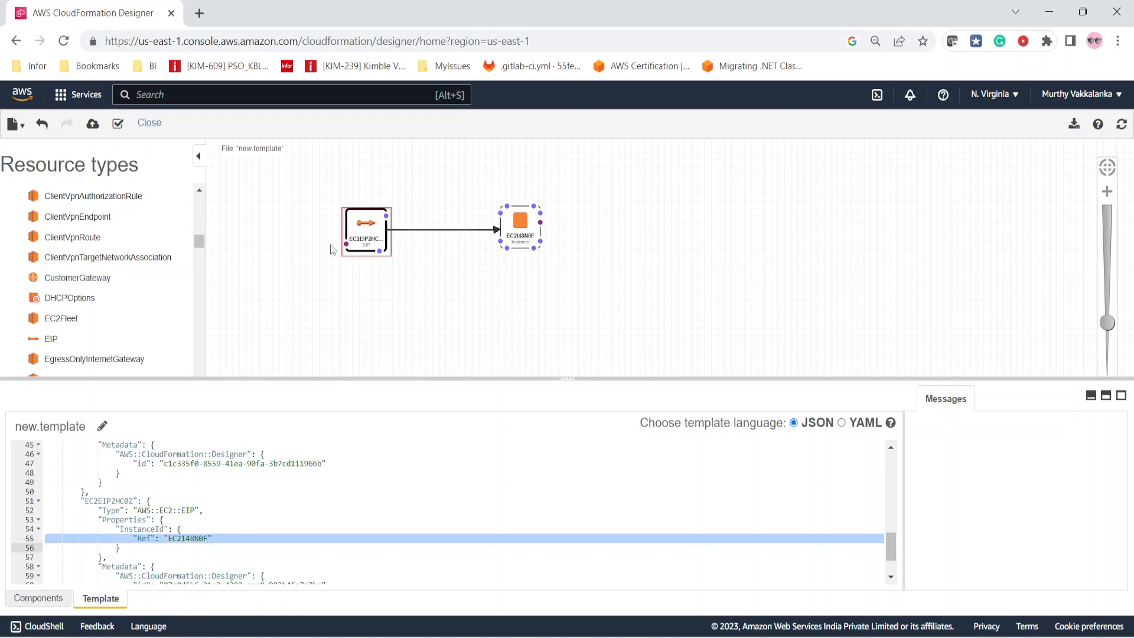
mouse_move(432, 232)
Add two EC2 SecurityGroup resources to the canvas, one above the other on the far side of the instance from the EIP.
scroll(110, 304, "down", 2)
scroll(110, 304, "down", 5)
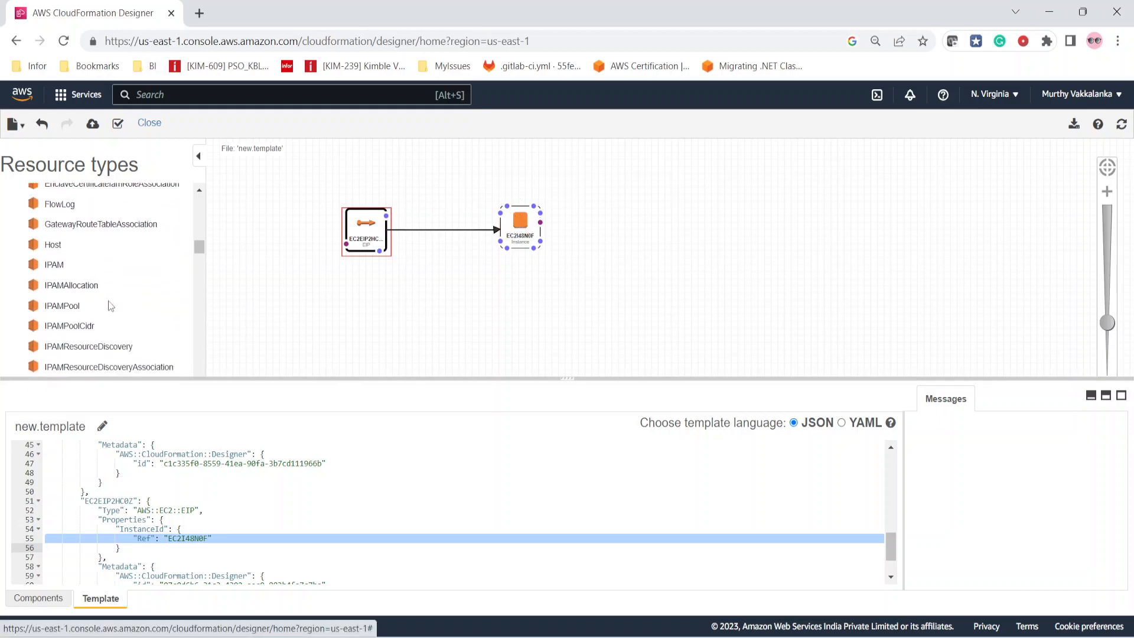
scroll(110, 306, "down", 4)
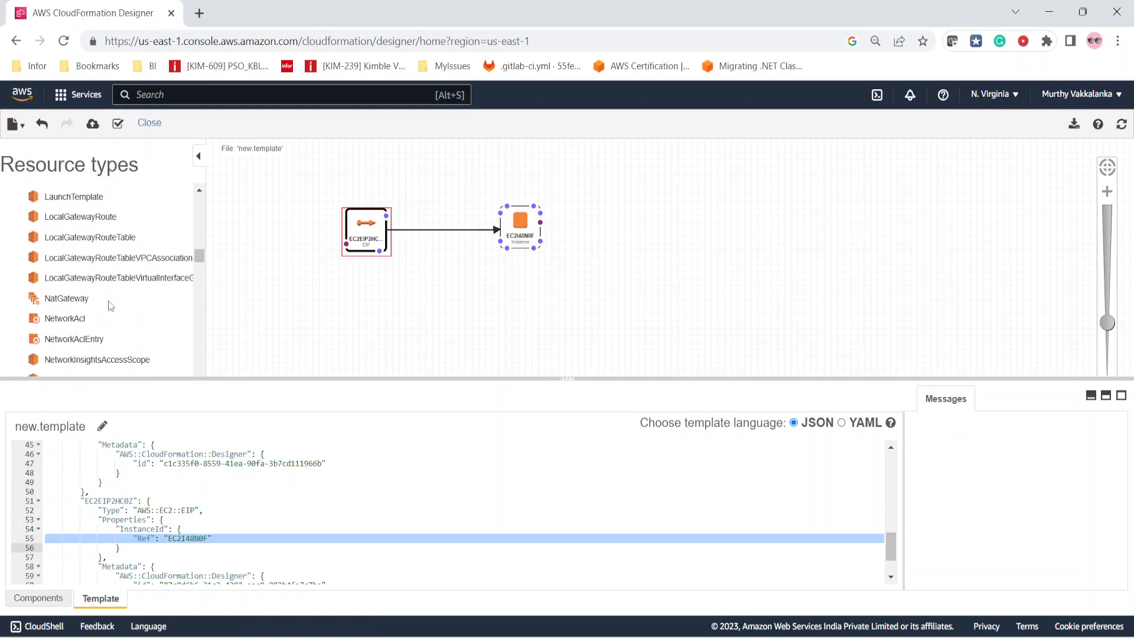
scroll(110, 305, "down", 5)
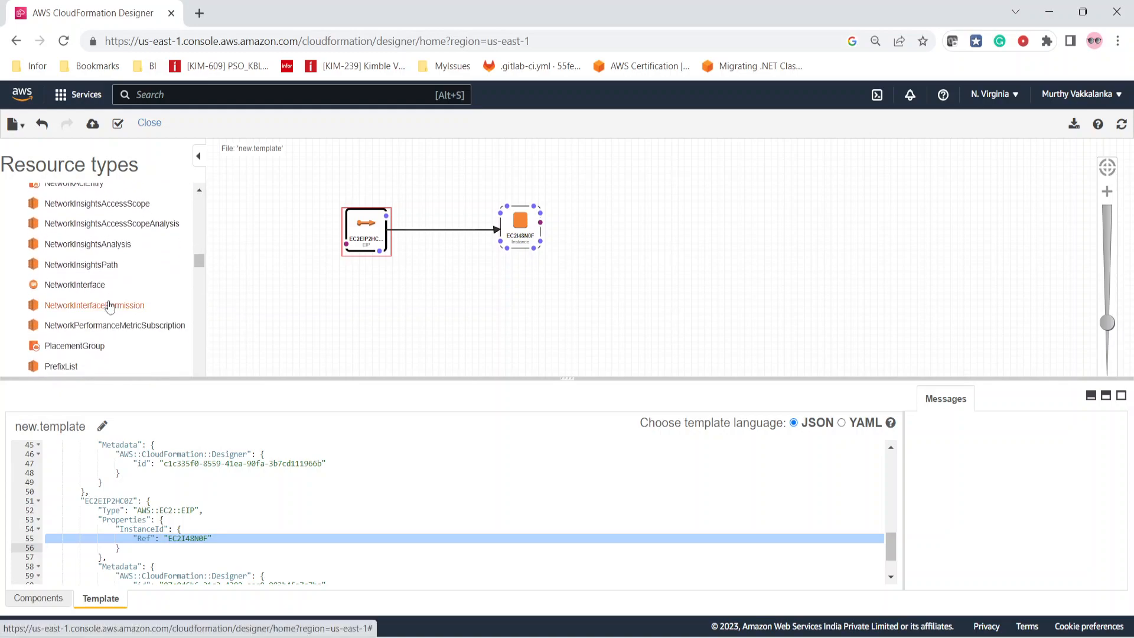
scroll(110, 305, "down", 2)
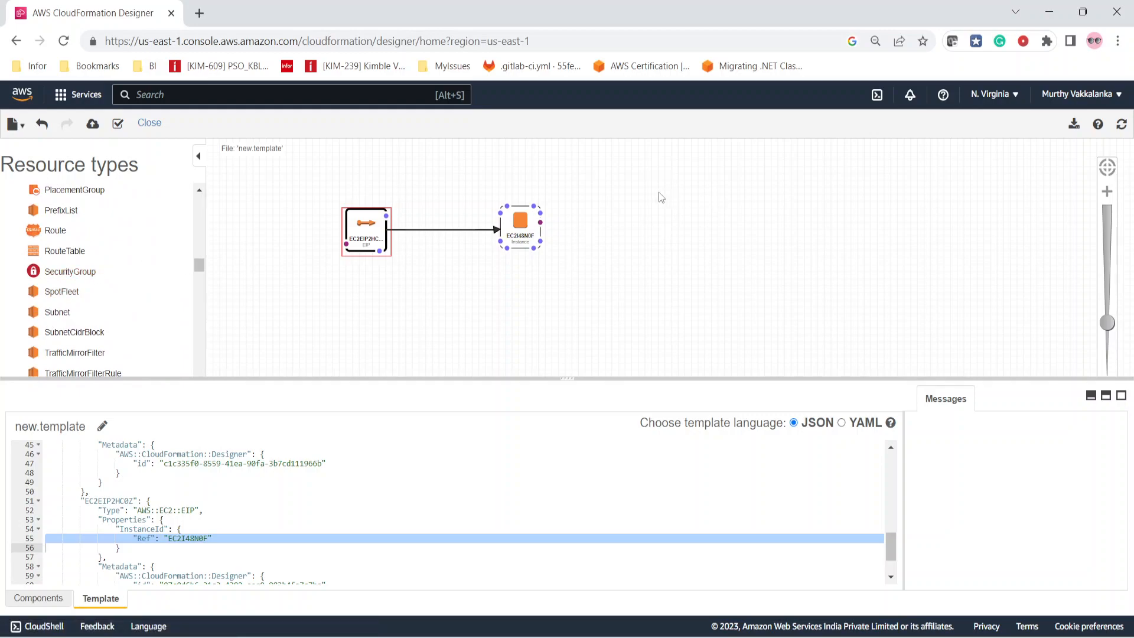
left_click_drag(59, 271, 625, 190)
left_click_drag(70, 273, 626, 284)
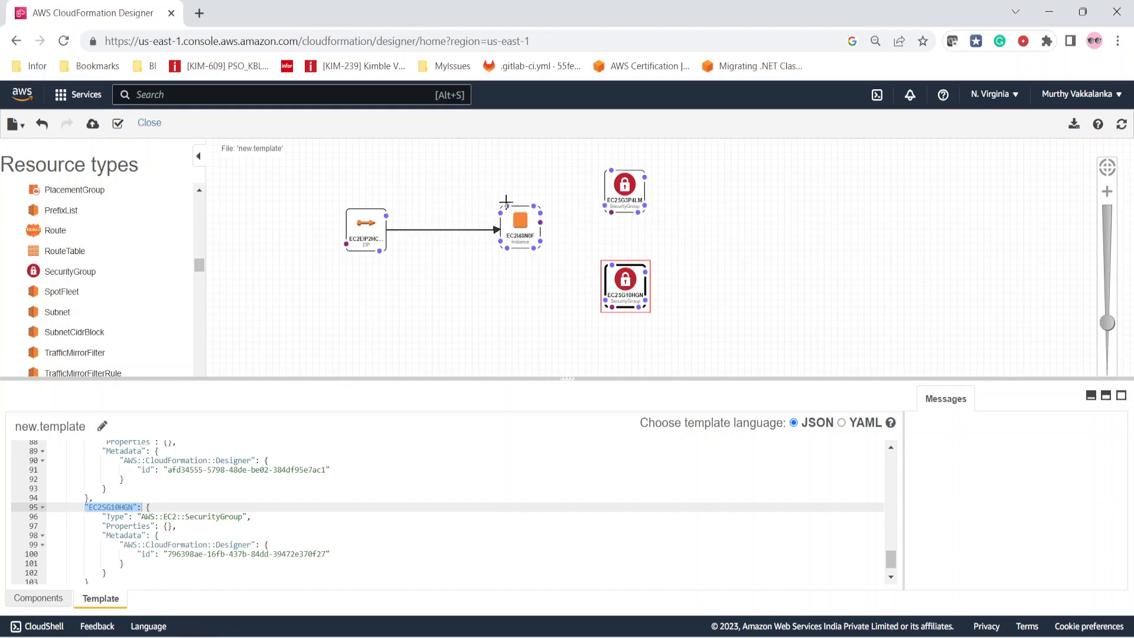
Connect the instance's SecurityGroupIds property to both security groups.
left_click_drag(506, 204, 615, 195)
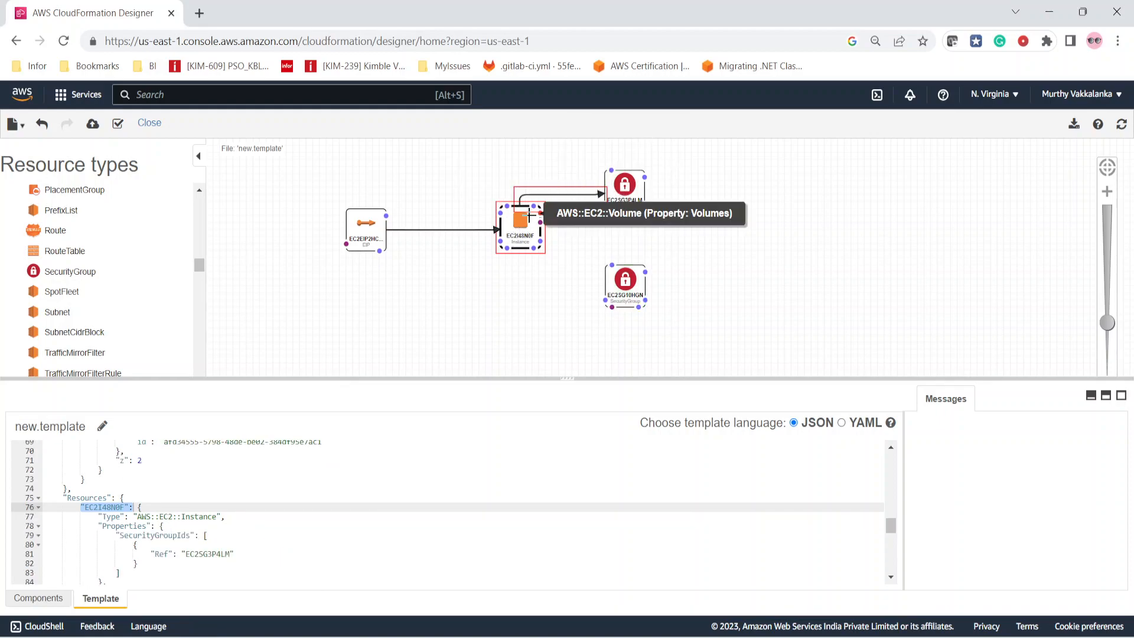
left_click_drag(503, 207, 596, 296)
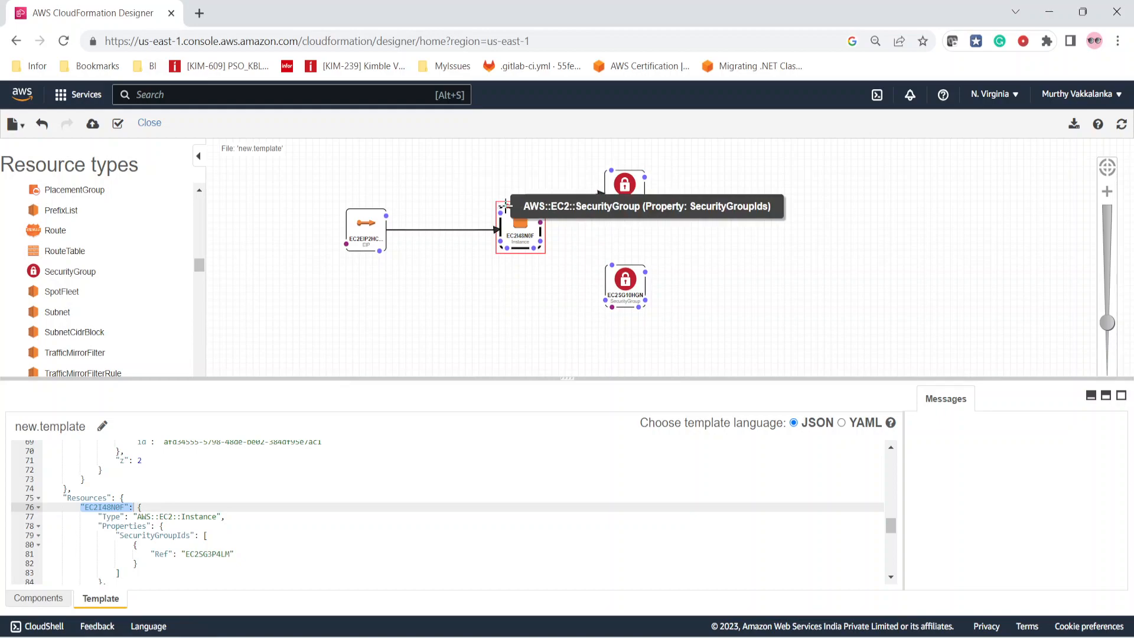
left_click_drag(506, 205, 606, 289)
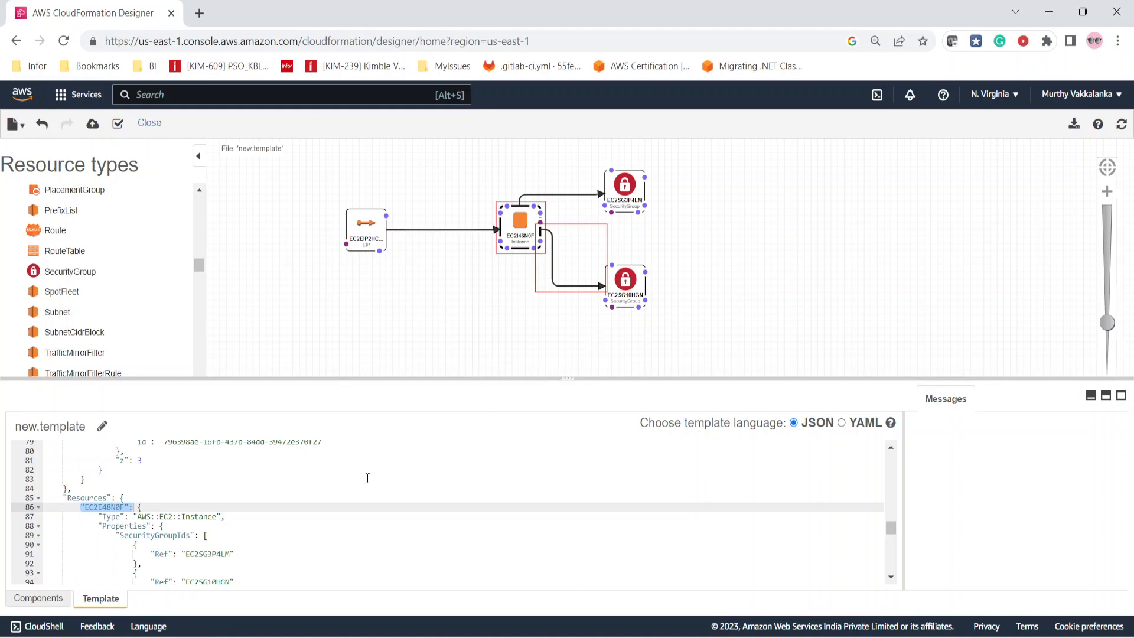
Rename the EC2 instance's logical ID to MyInstance in its component properties and refresh the designer canvas.
scroll(262, 480, "up", 2)
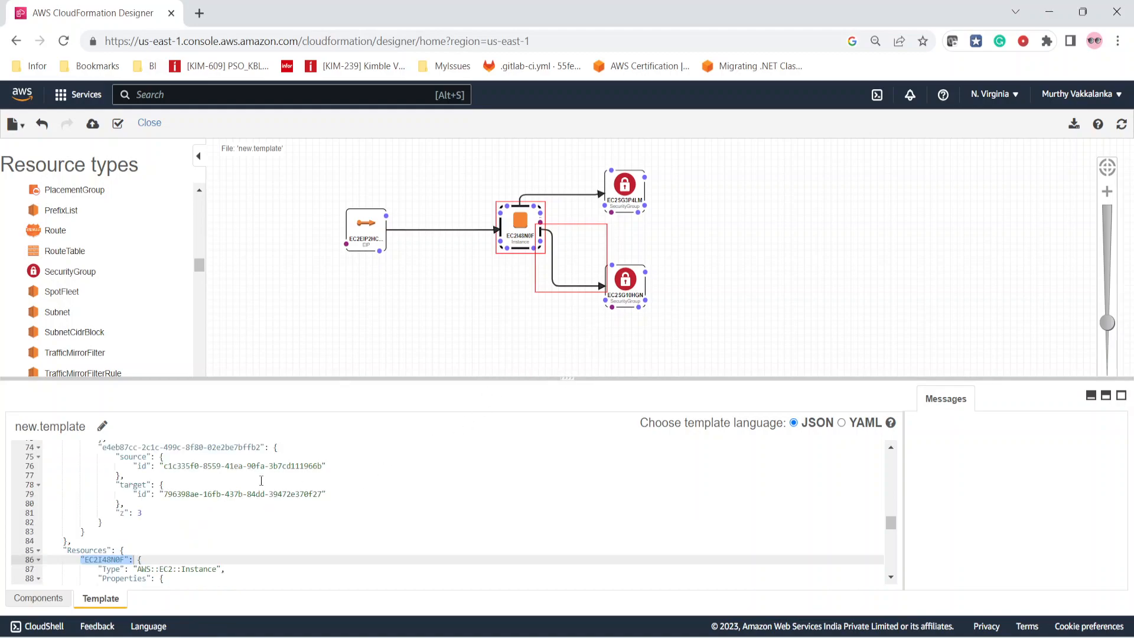
left_click(36, 597)
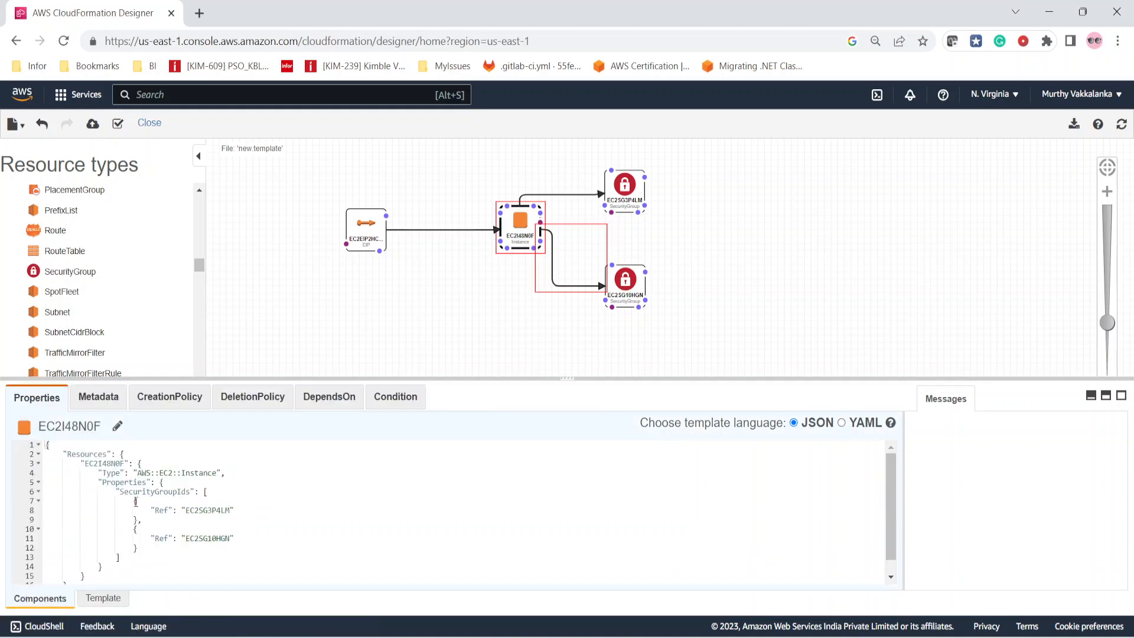
double_click(104, 464)
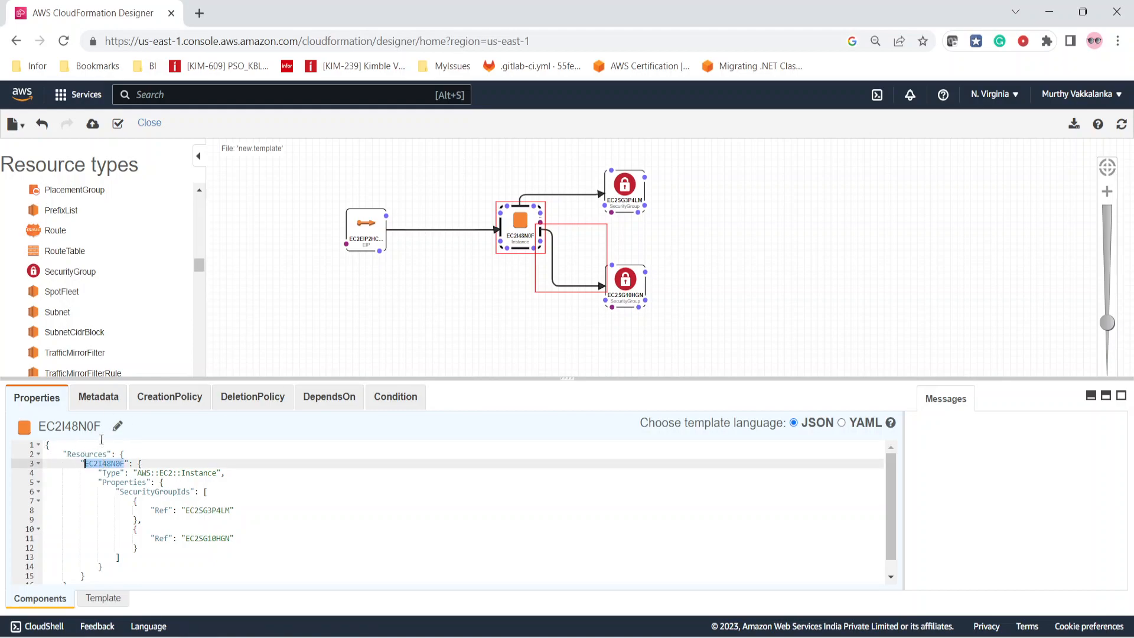
left_click(117, 428)
double_click(90, 425)
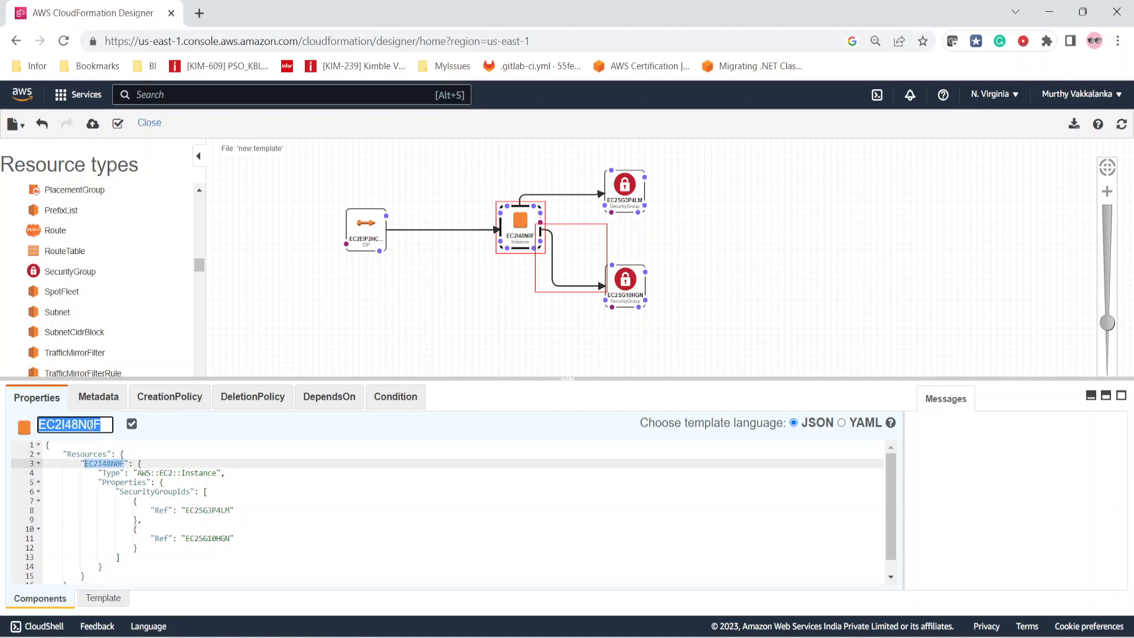
type("M")
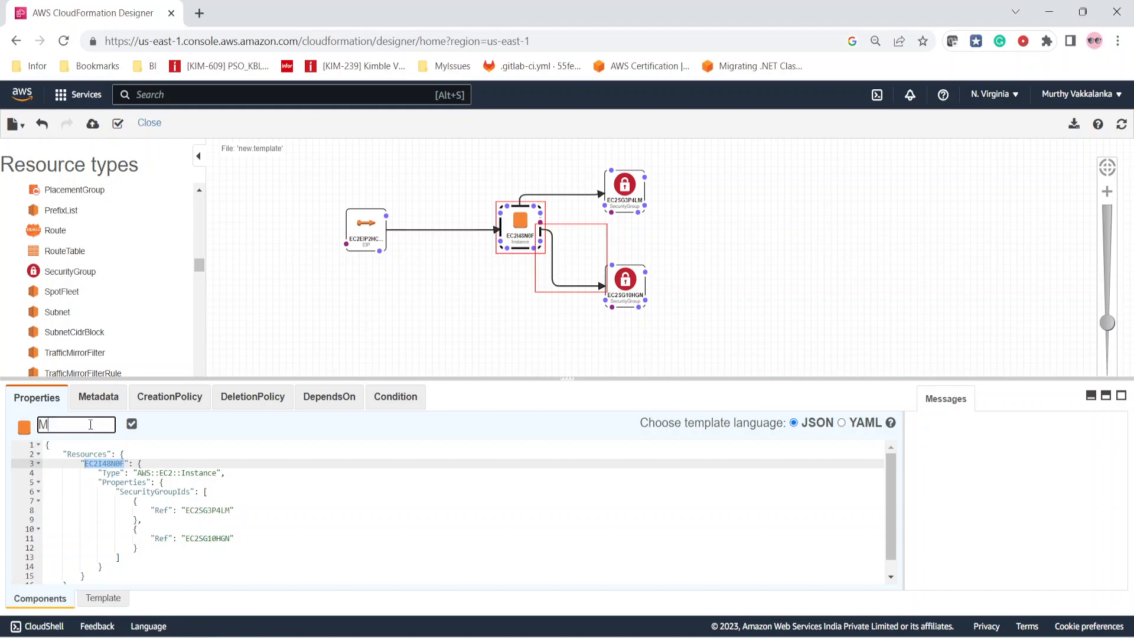
type("yInstance")
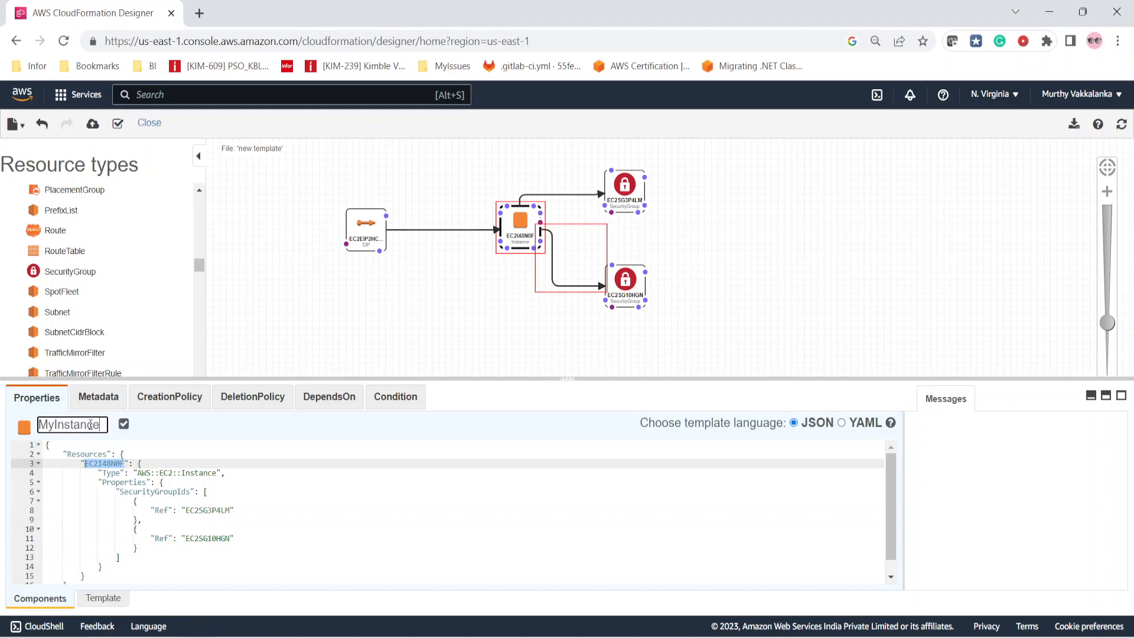
key("Return")
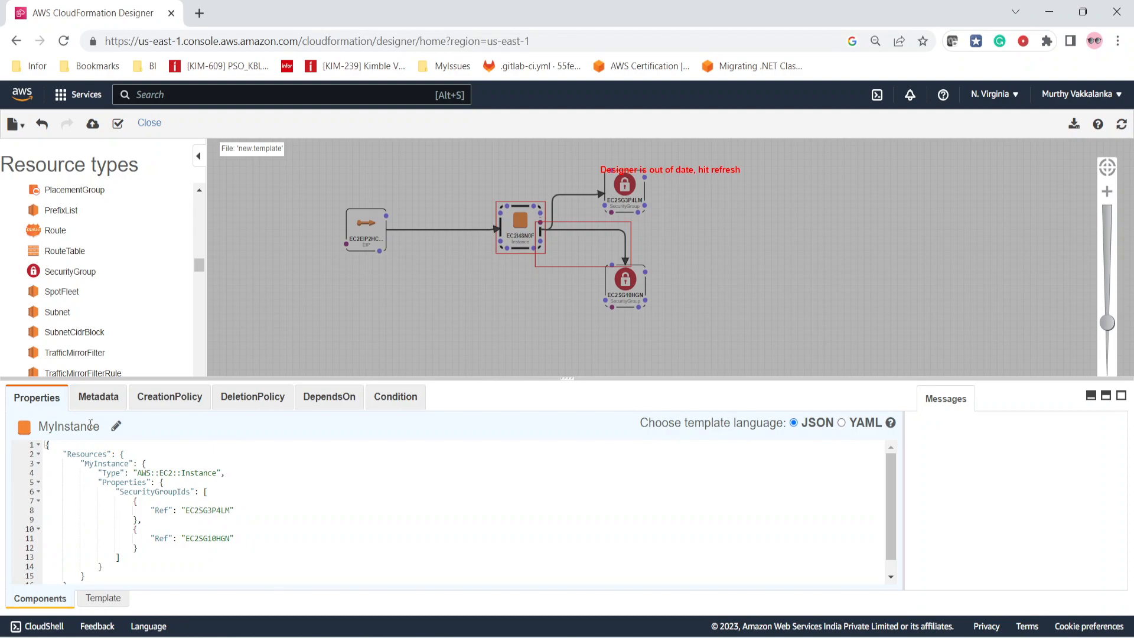
double_click(100, 462)
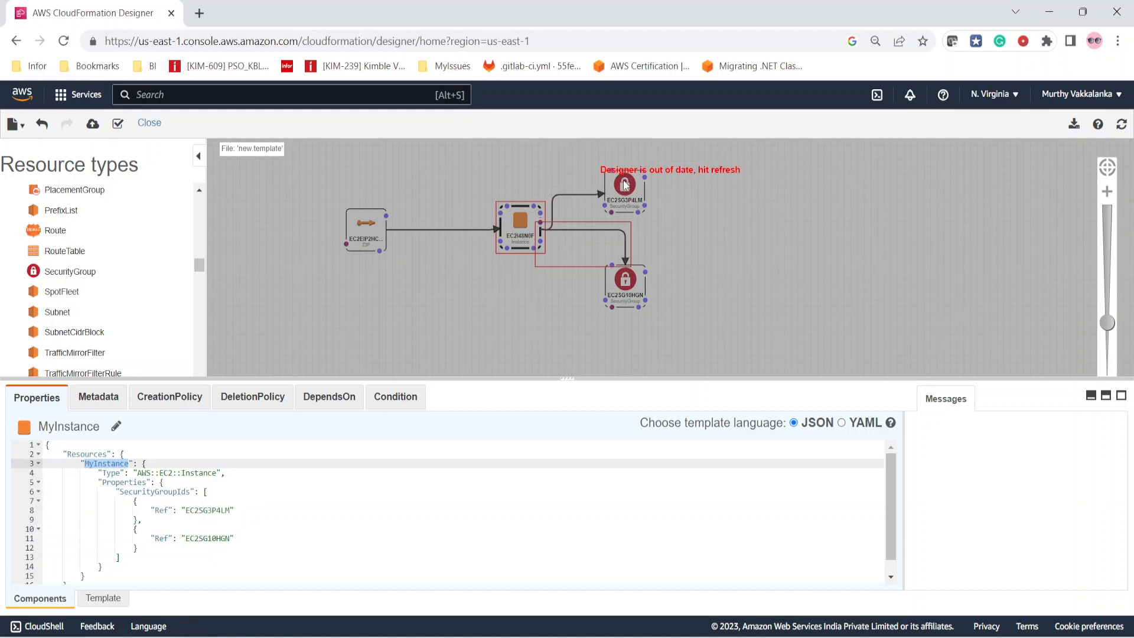
left_click(1122, 124)
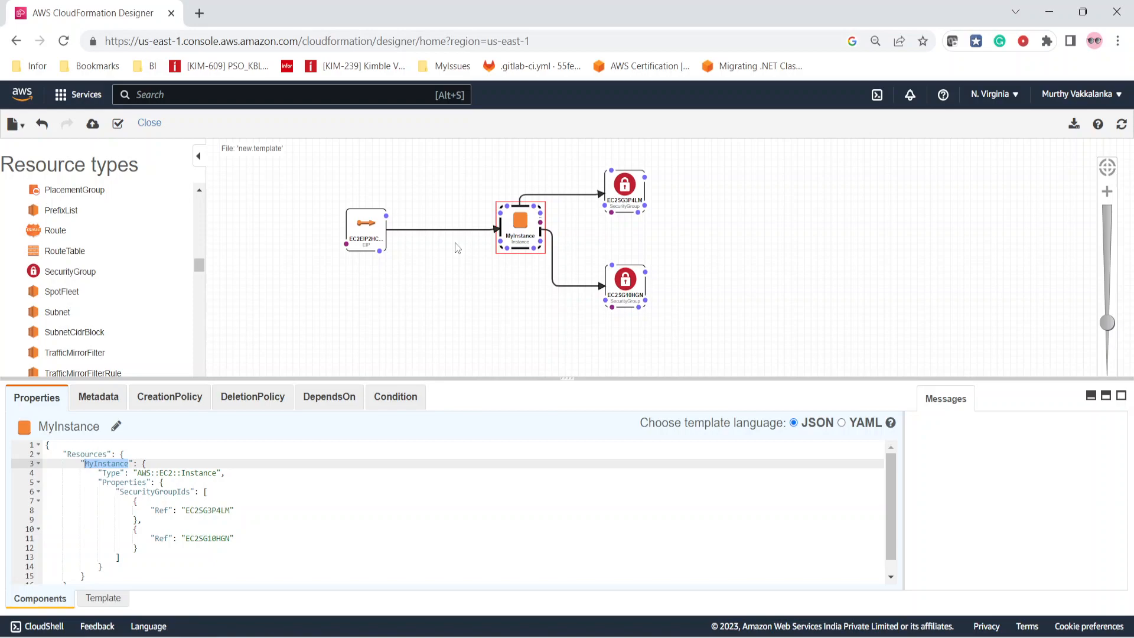
Start creating a stack from the designed template and examine the Amazon S3 URL generated for it.
left_click(93, 125)
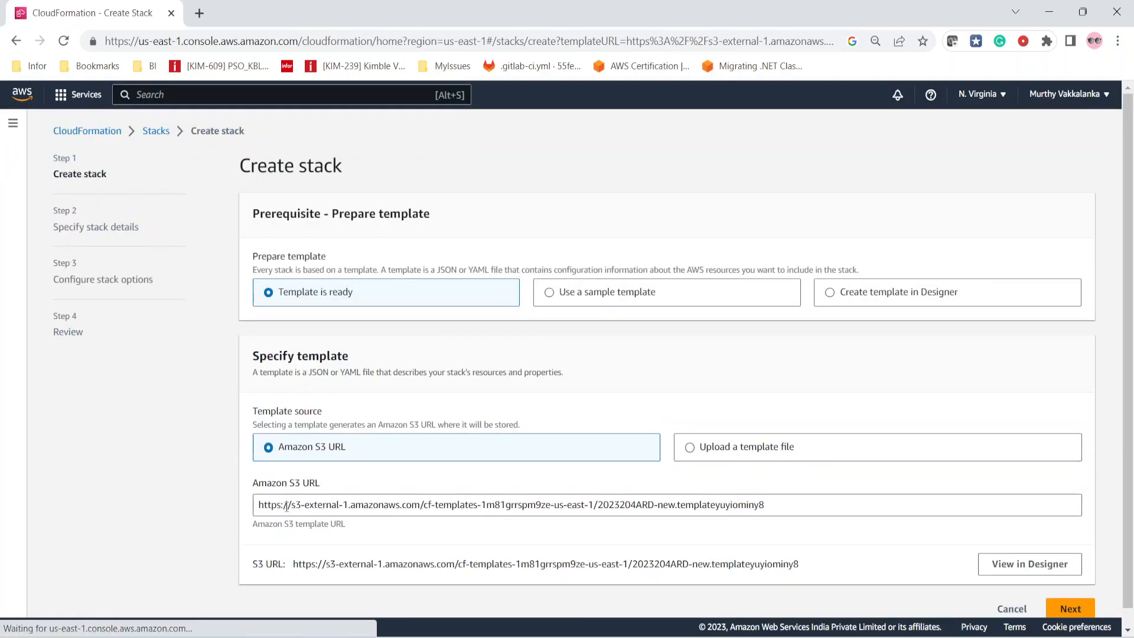
left_click_drag(264, 489, 772, 506)
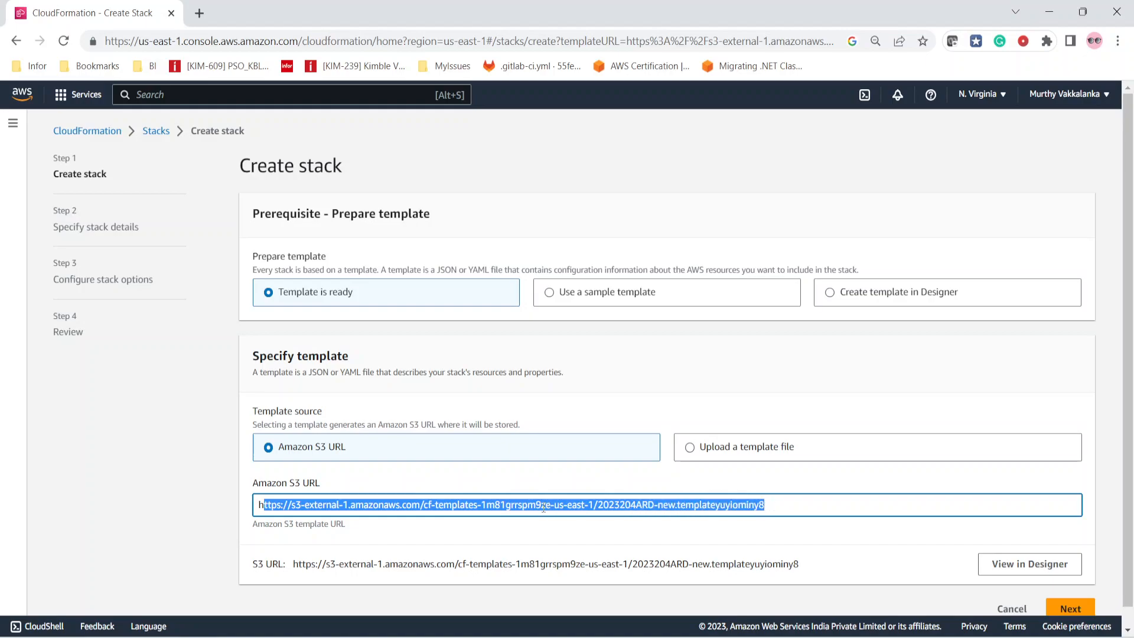
scroll(561, 492, "down", 1)
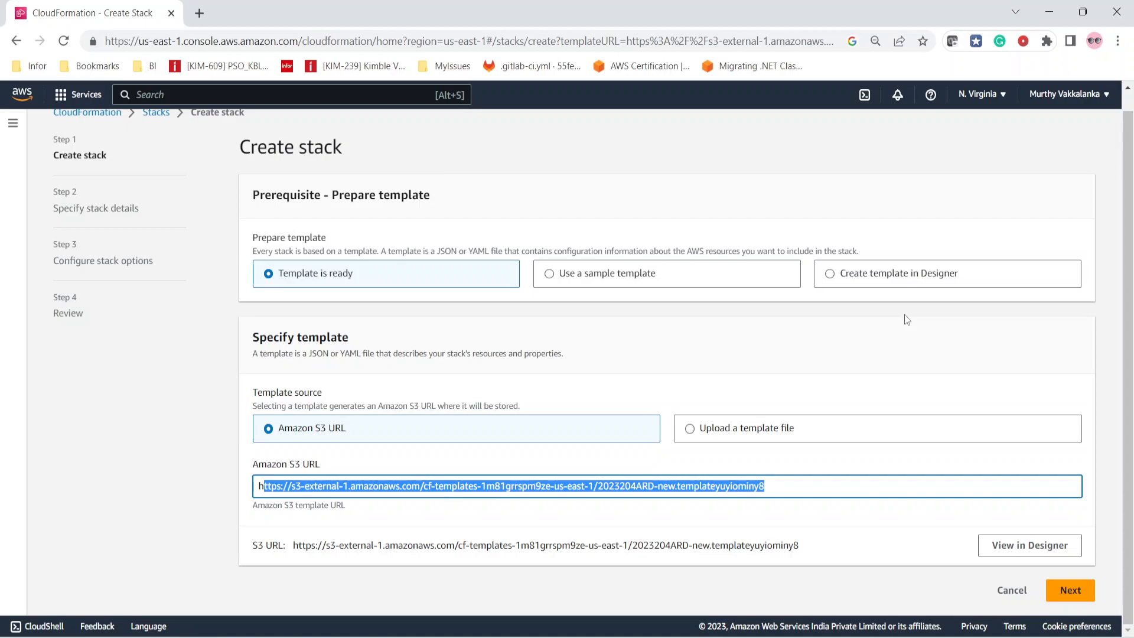
Choose to create the stack's template in Designer and open a blank new template there.
left_click(878, 277)
left_click(692, 434)
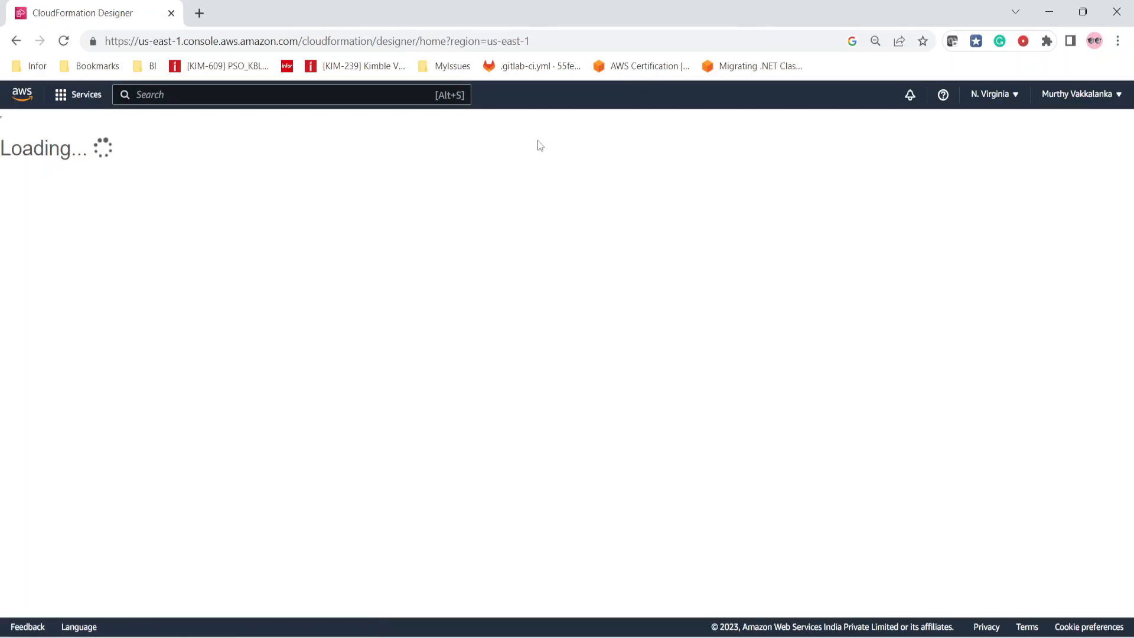
Switch to File Explorer and open 5-adding-access-control-to-s3-bucket.yaml from the Template folder in Notepad++.
mouse_move(287, 637)
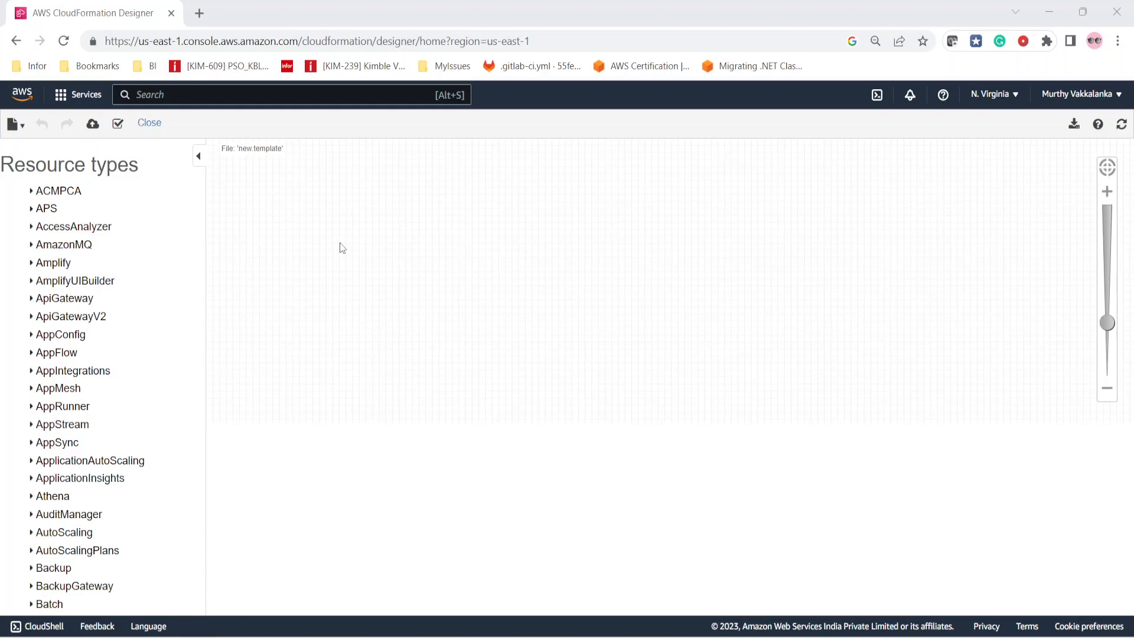
key("super+e")
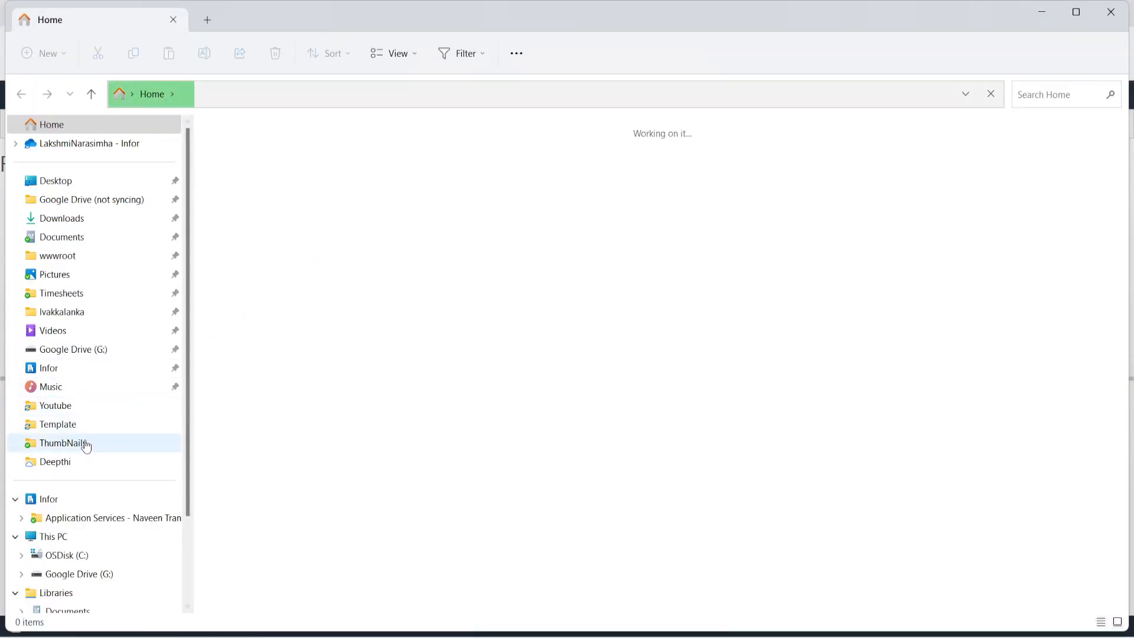
left_click(74, 424)
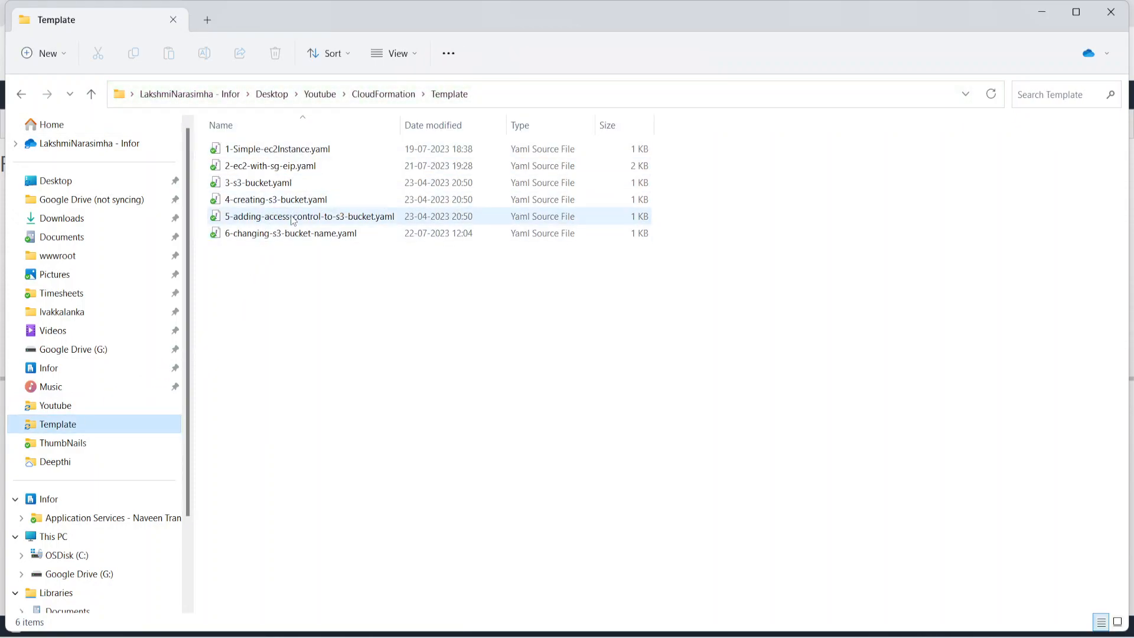
double_click(267, 218)
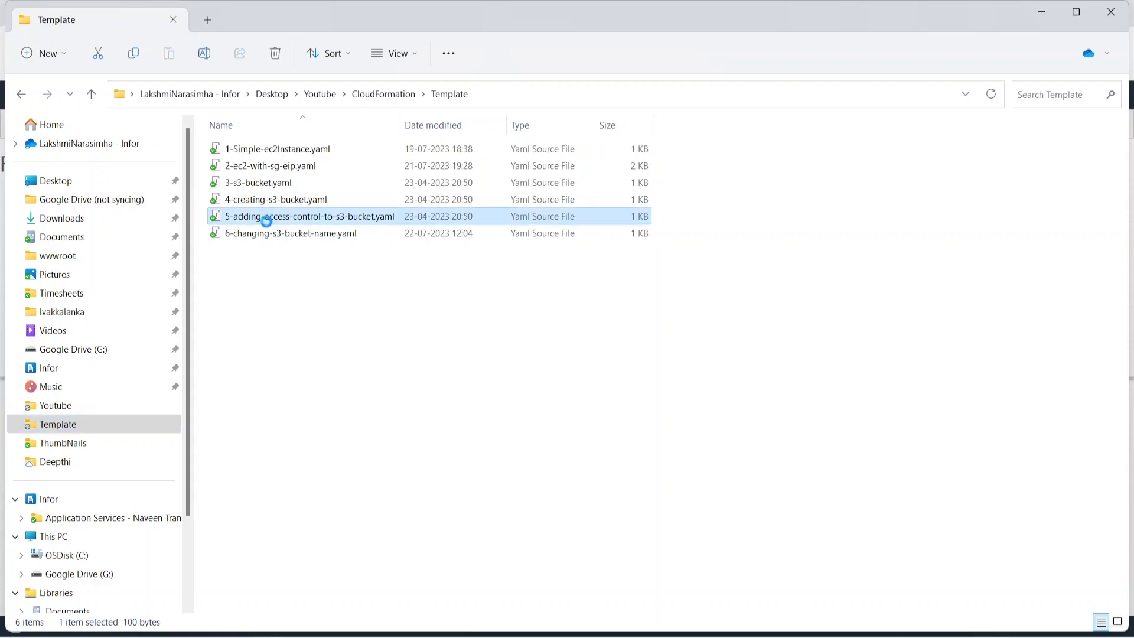
right_click(266, 217)
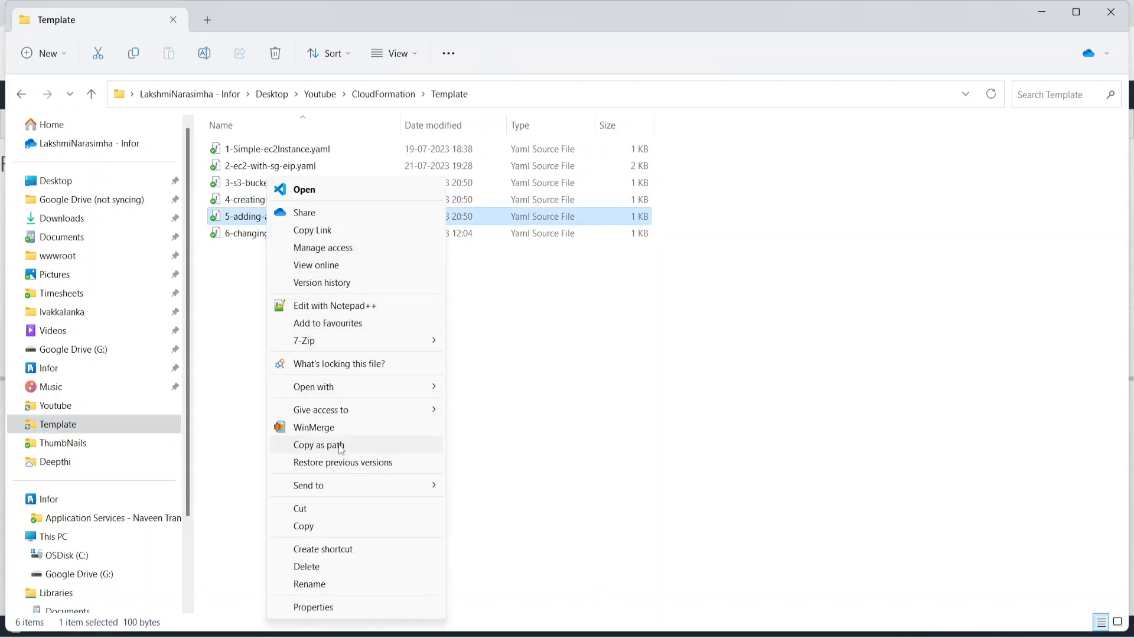
mouse_move(353, 391)
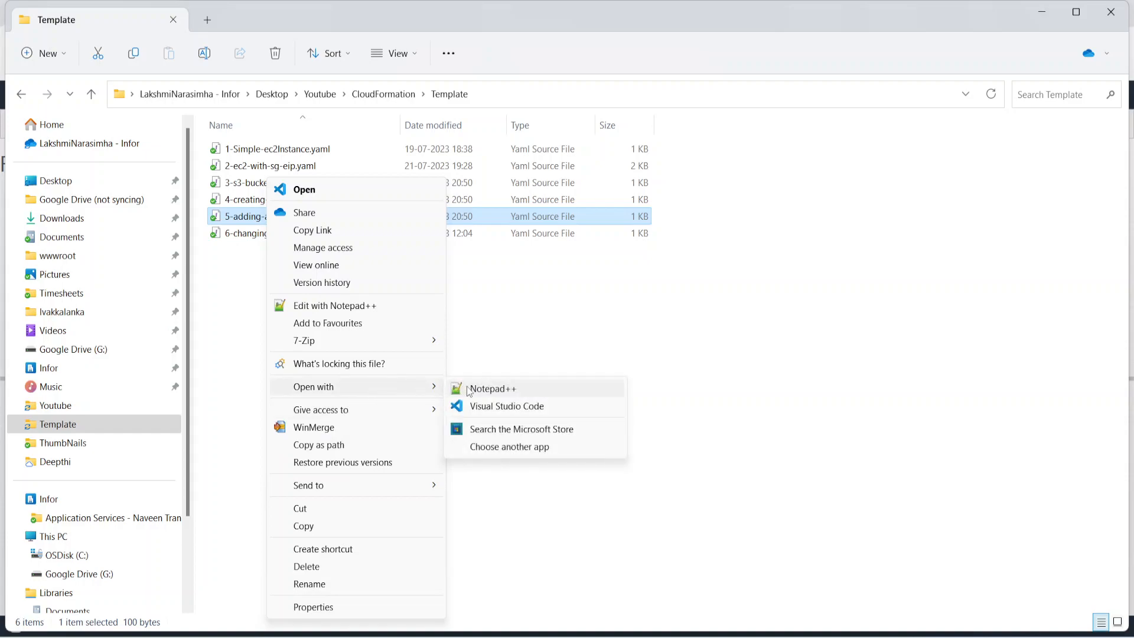
left_click(494, 392)
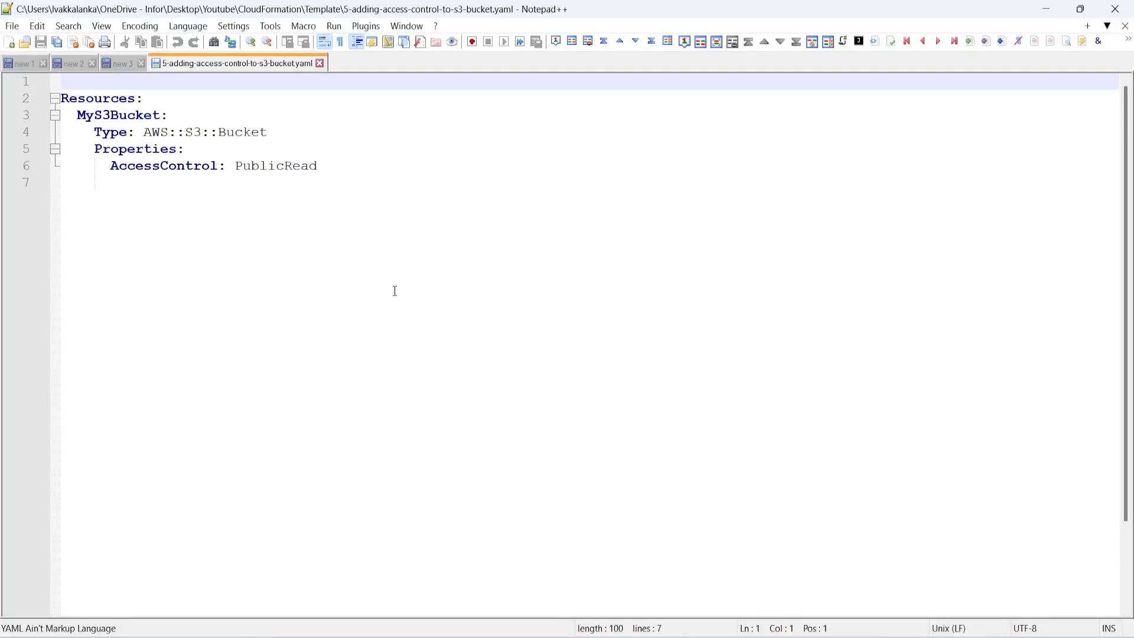
Copy the file's entire contents into the new template's code in CloudFormation Designer as YAML and refresh the canvas.
key("ctrl+a")
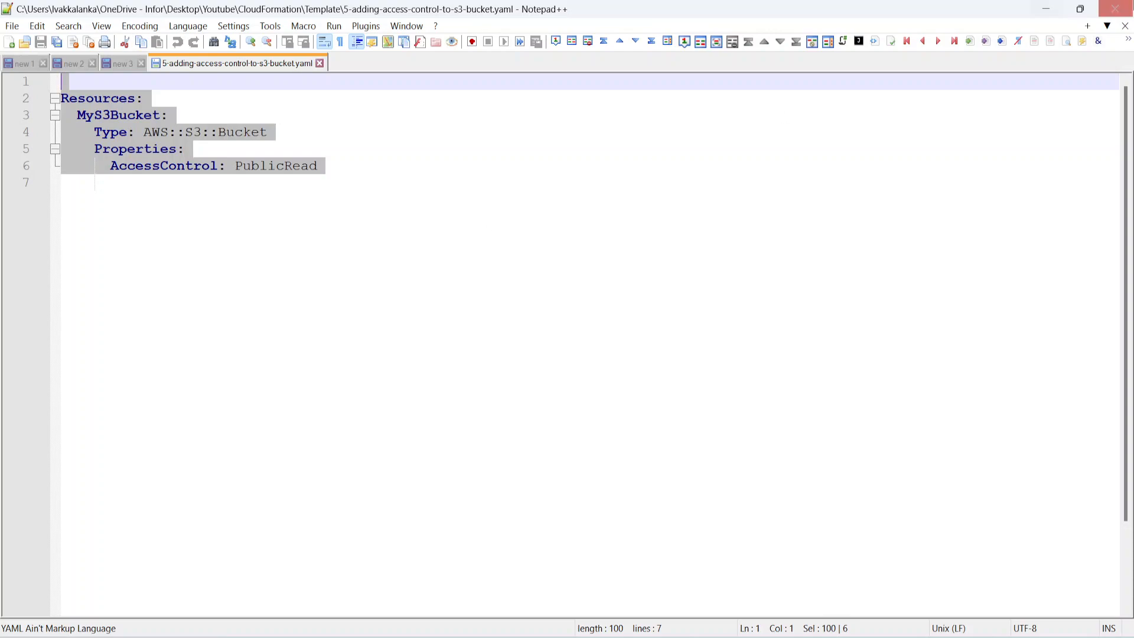
left_click(1046, 9)
key("alt+Tab")
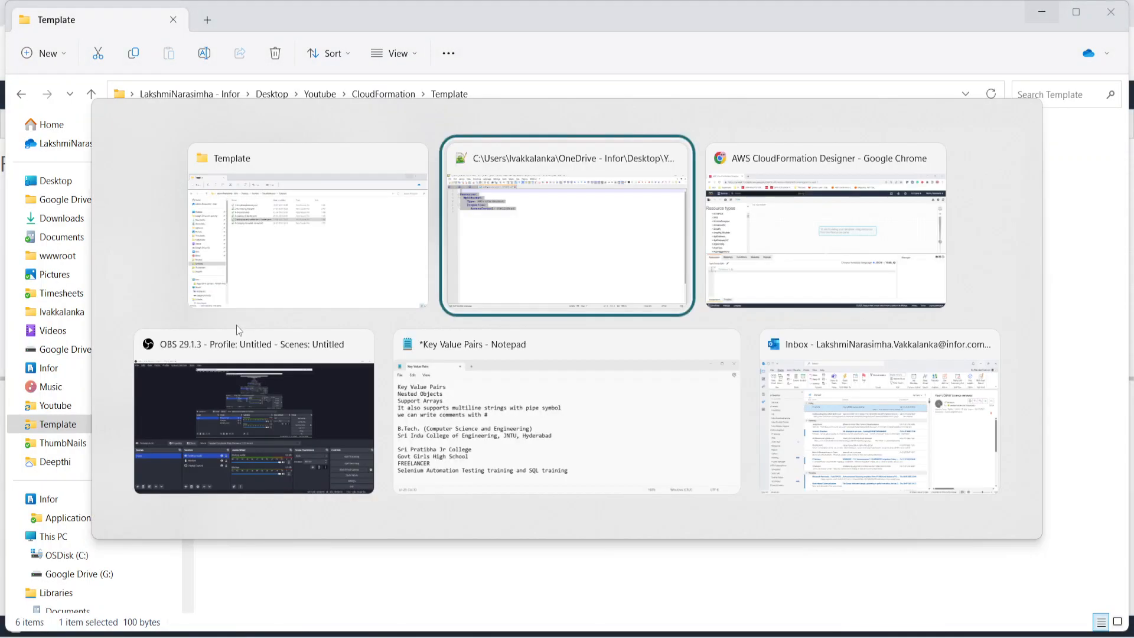
key("alt+Tab")
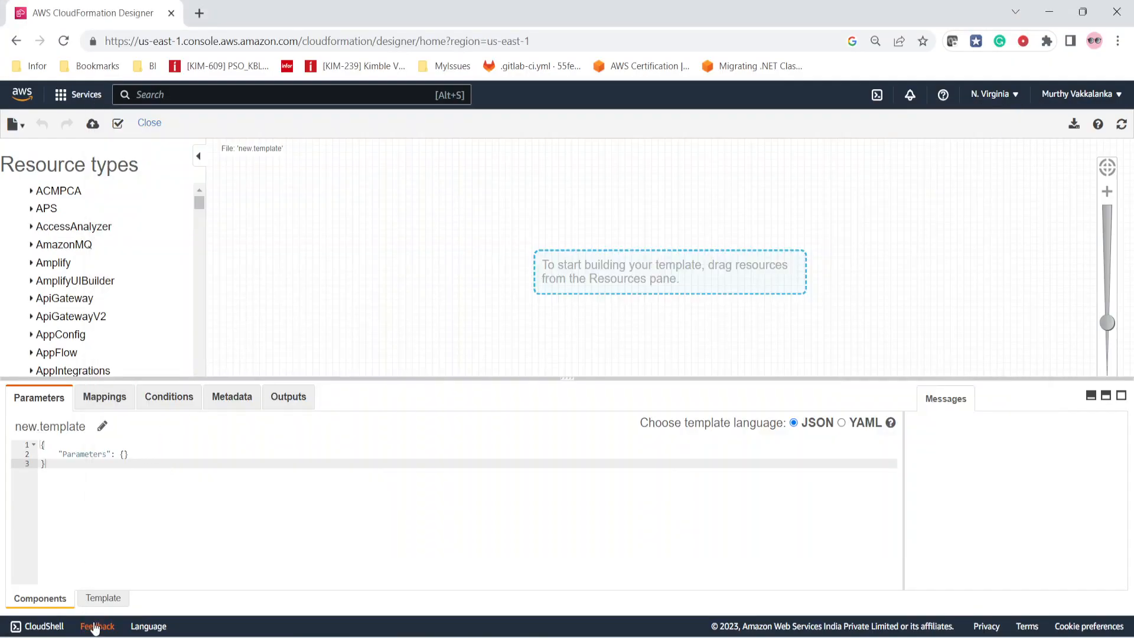
left_click(103, 598)
key("ctrl+a")
key("ctrl+v")
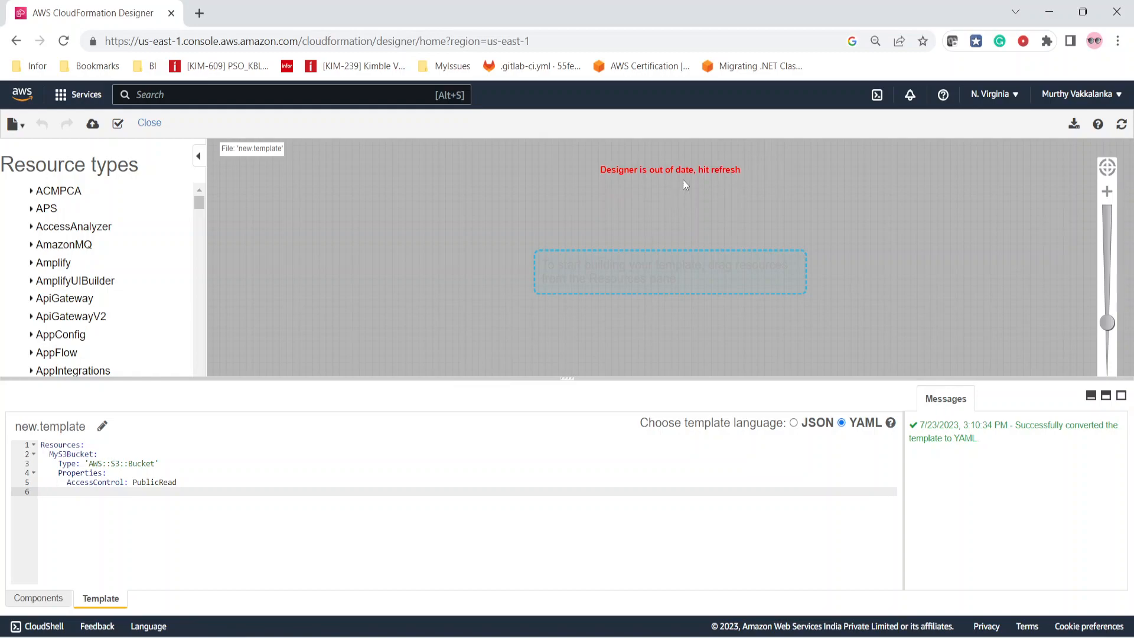
left_click(1122, 124)
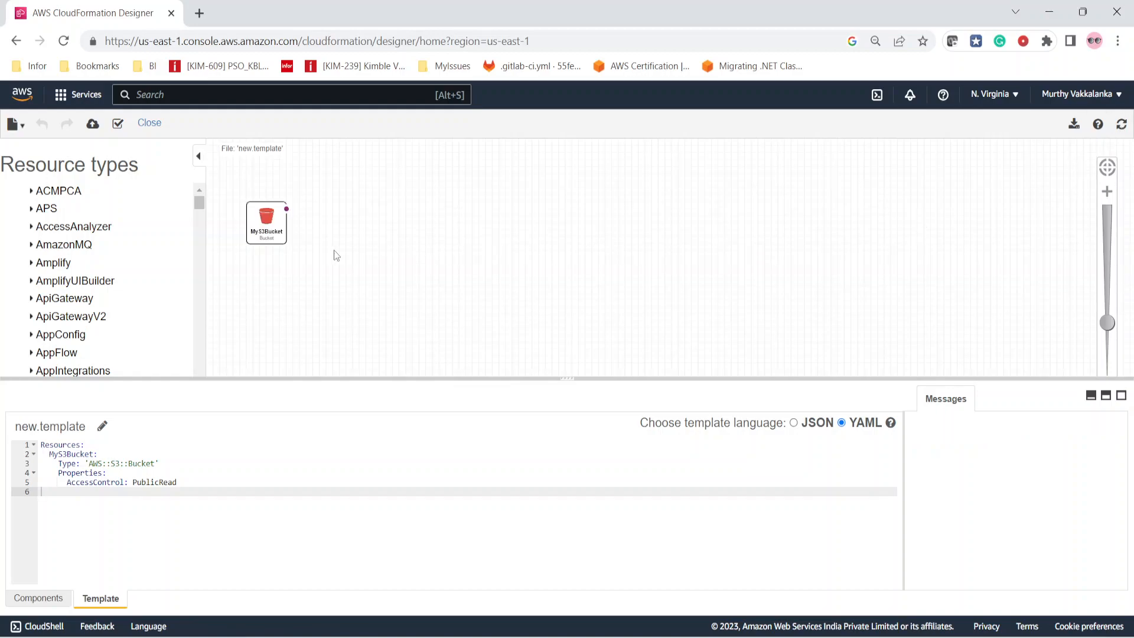